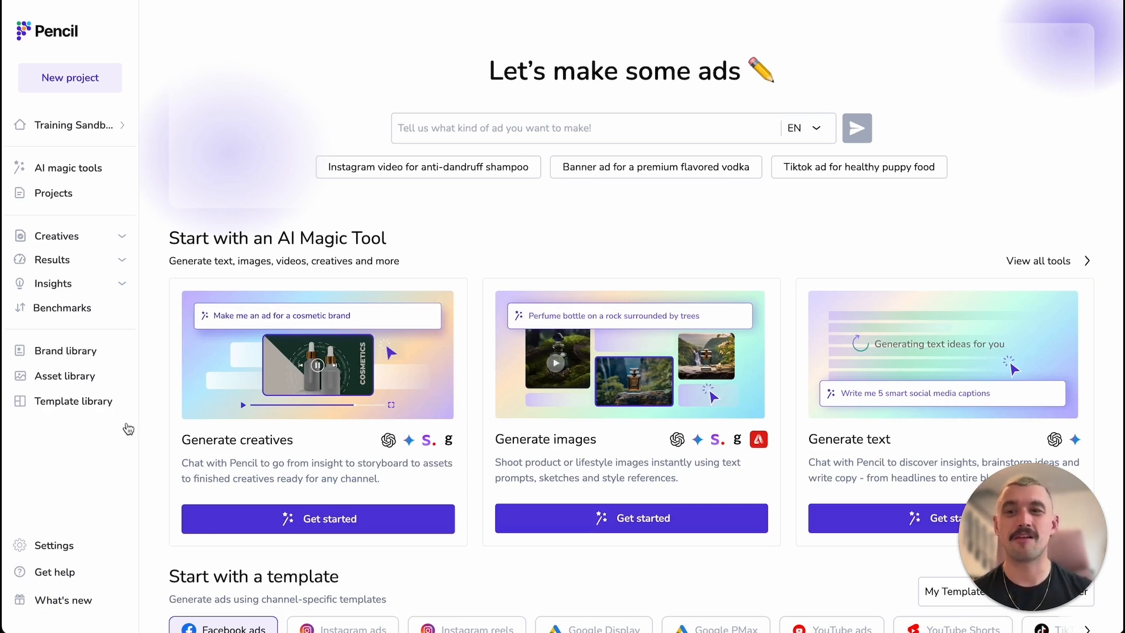
Step: Open the workspace's AI governance settings and review the available image generation and copy generation models
click(63, 546)
click(185, 437)
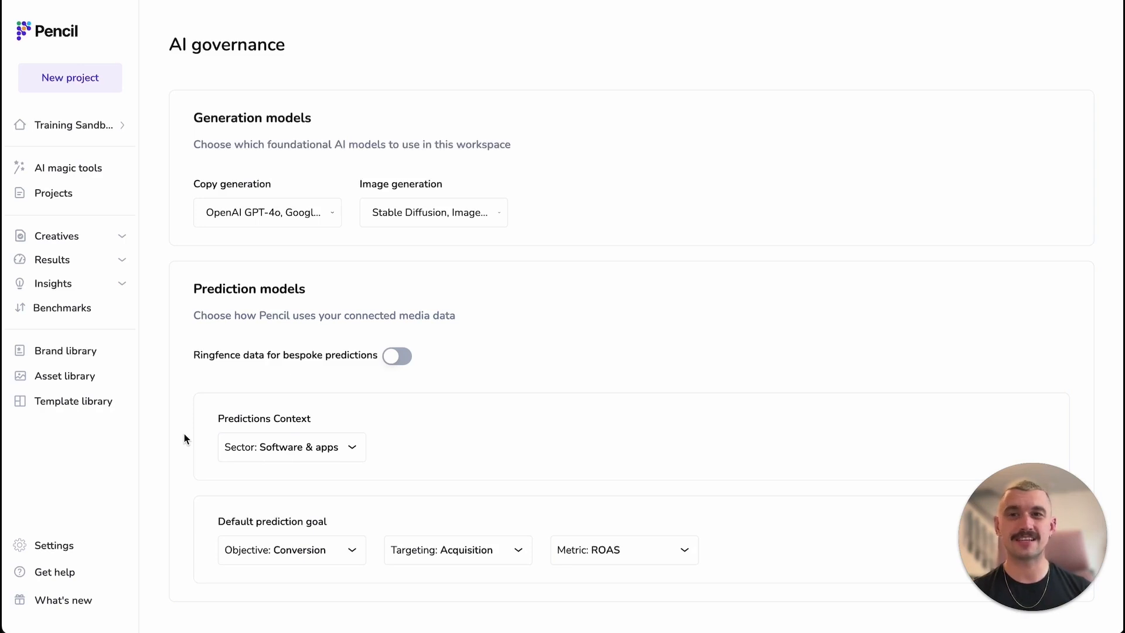
click(487, 216)
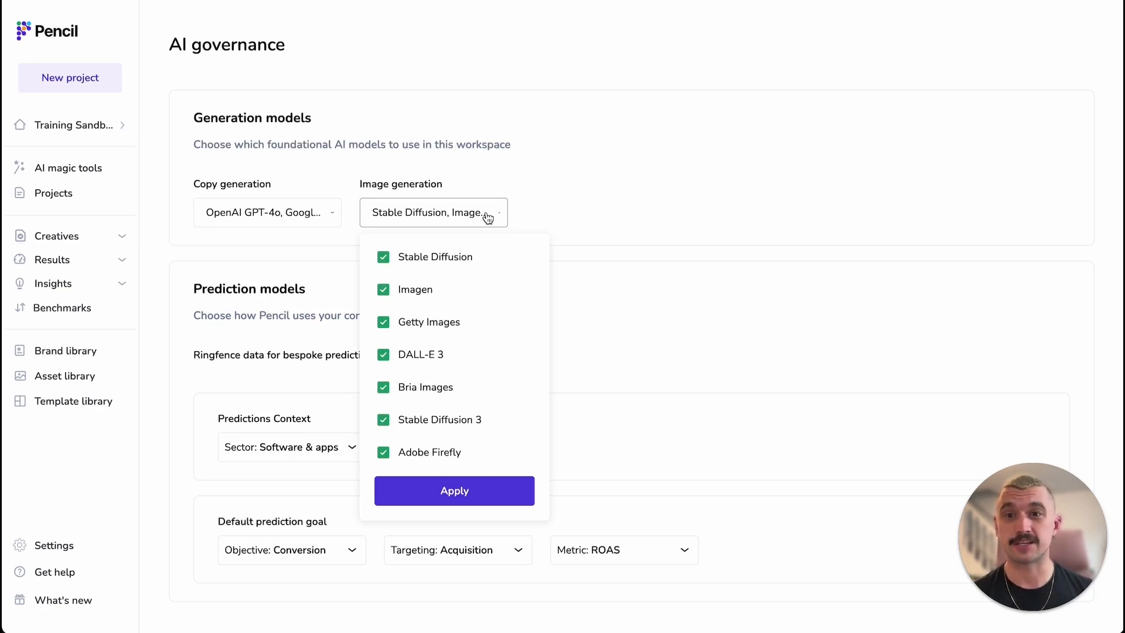
click(301, 209)
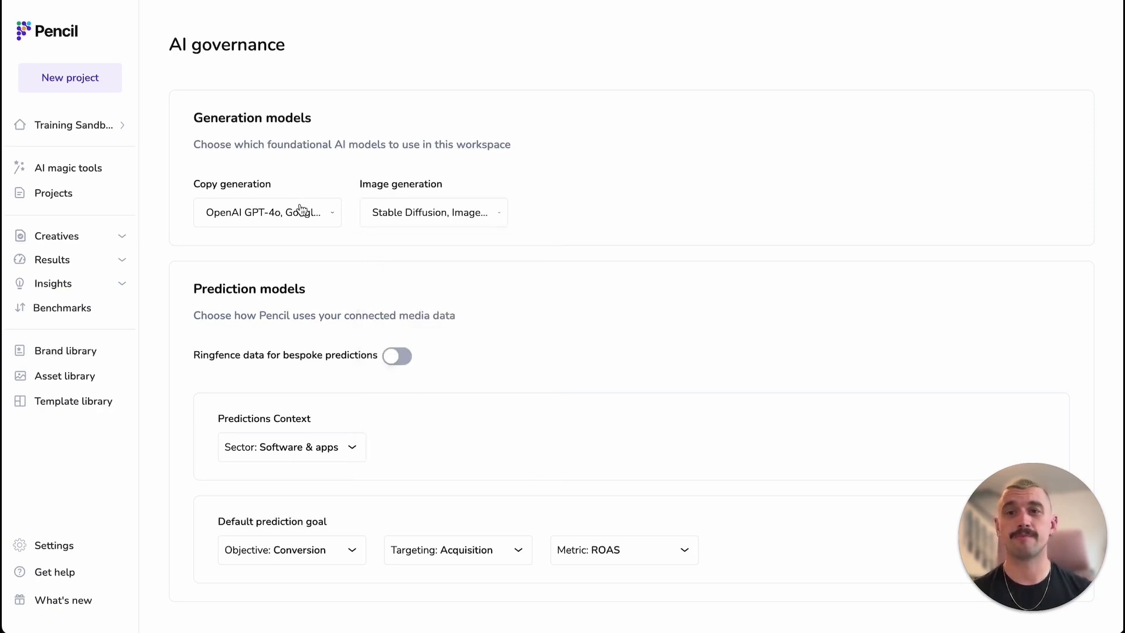
click(302, 210)
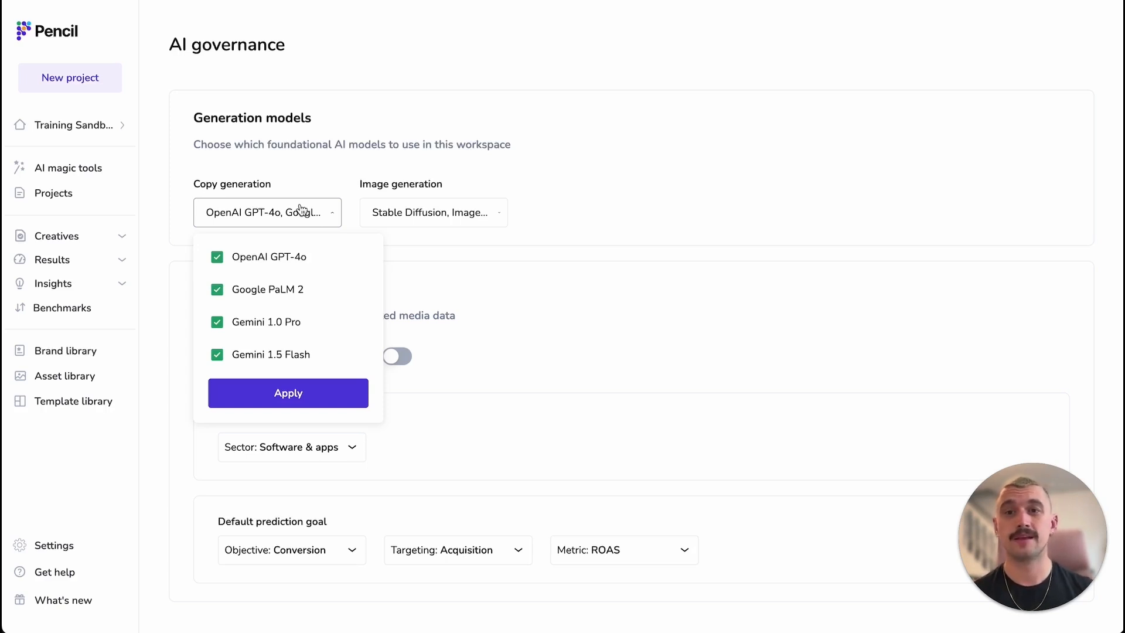
click(526, 149)
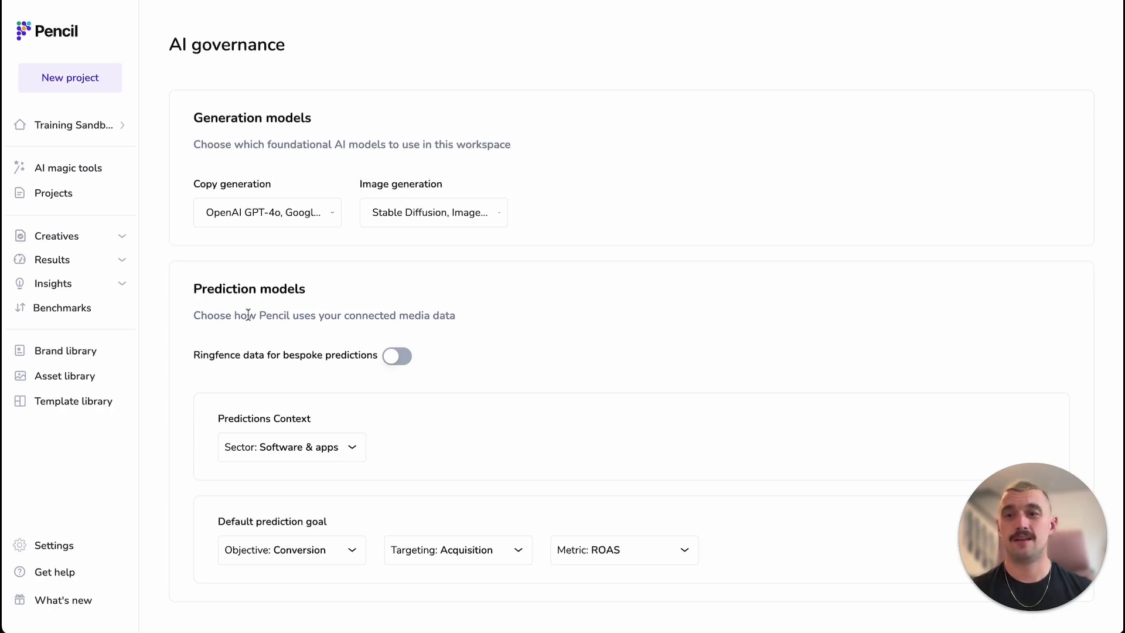
Step: Open the brand library, expand the Knowledge category, and review the knowledge types offered for a new entry without adding one
click(78, 352)
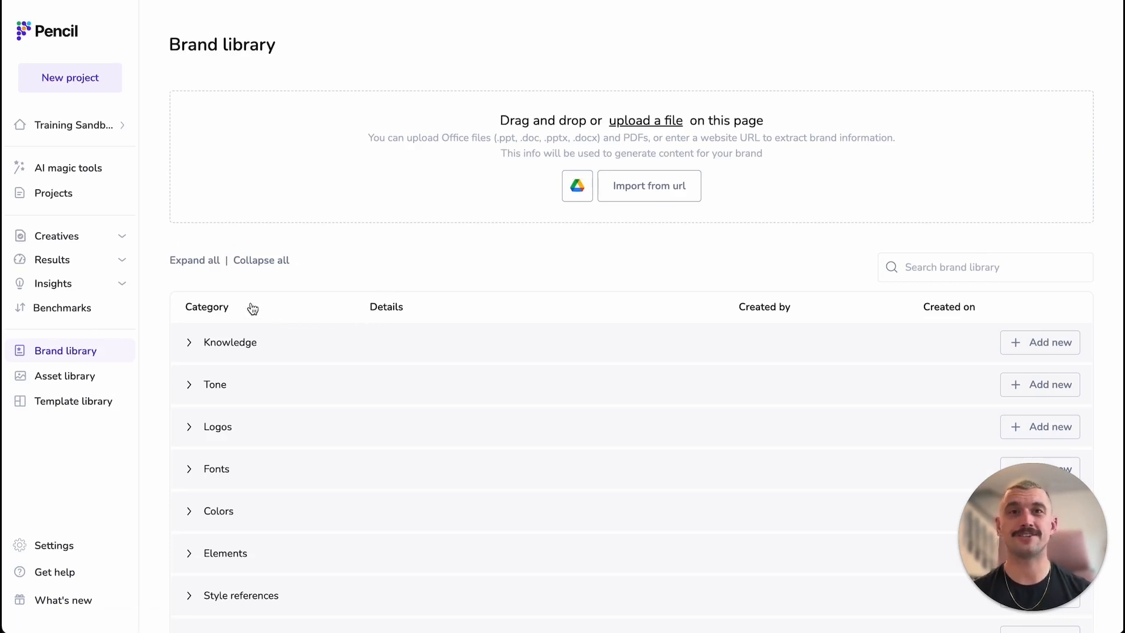
click(188, 345)
scroll(188, 348, down, 3)
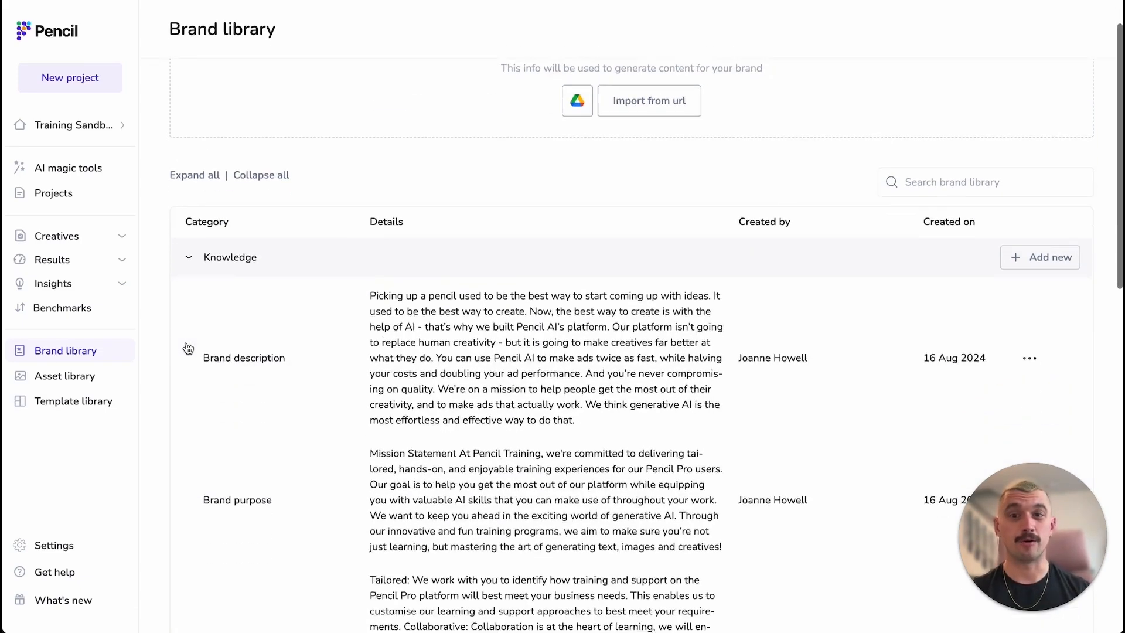
click(1024, 202)
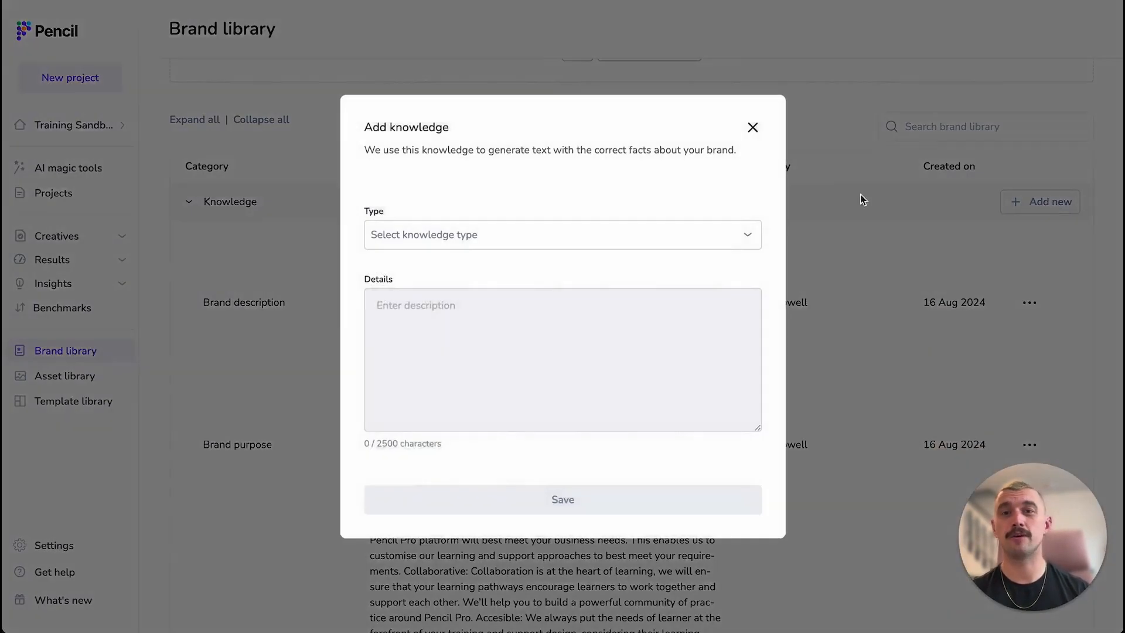
click(685, 237)
scroll(577, 283, down, 4)
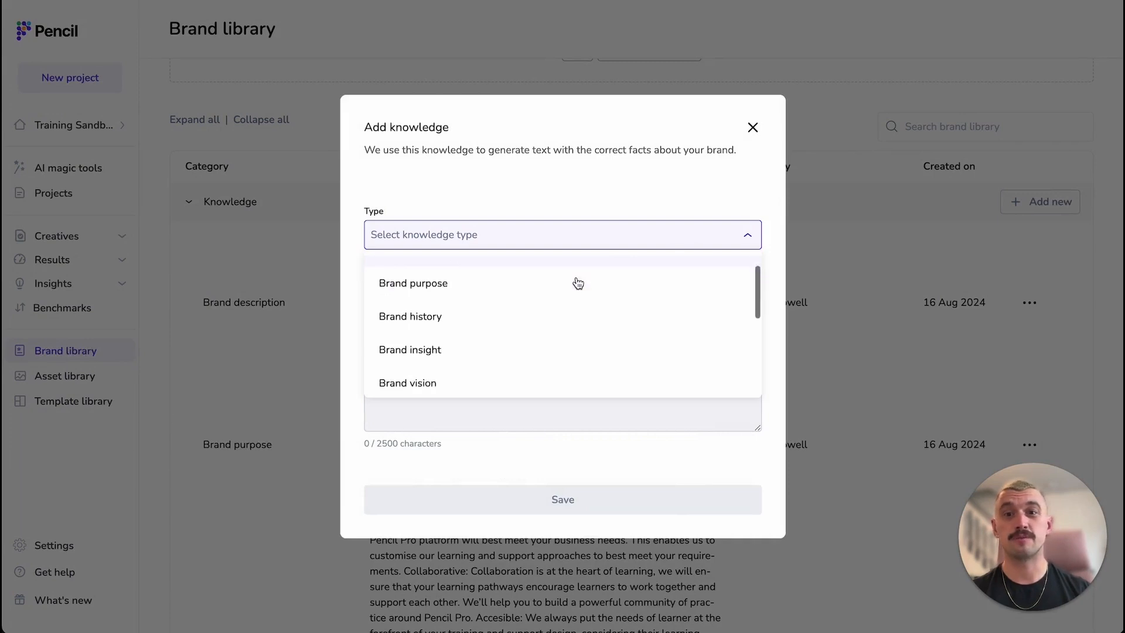
scroll(578, 283, down, 3)
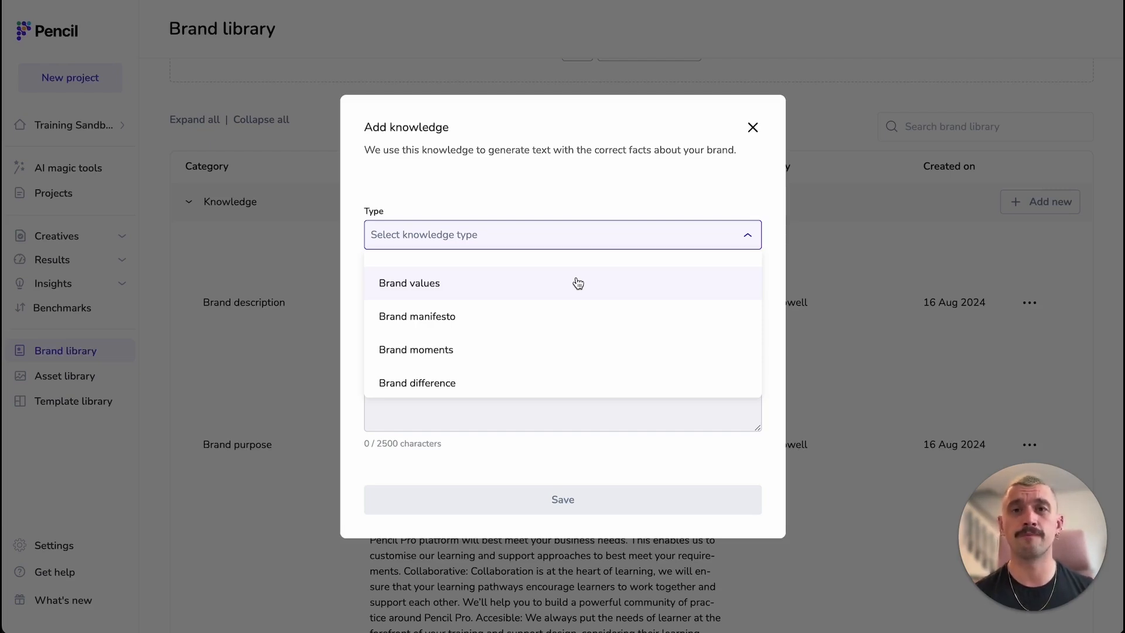
click(753, 132)
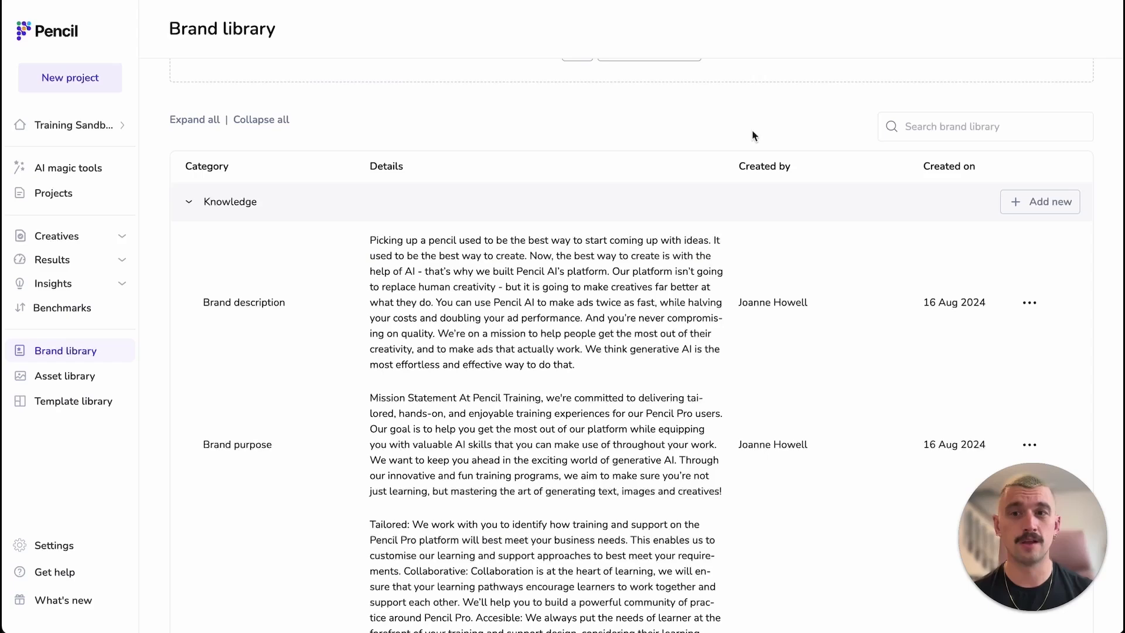
Step: Review the Tone category's entries and the tone types offered for a new entry, without adding one, and collapse the category
click(227, 215)
click(215, 242)
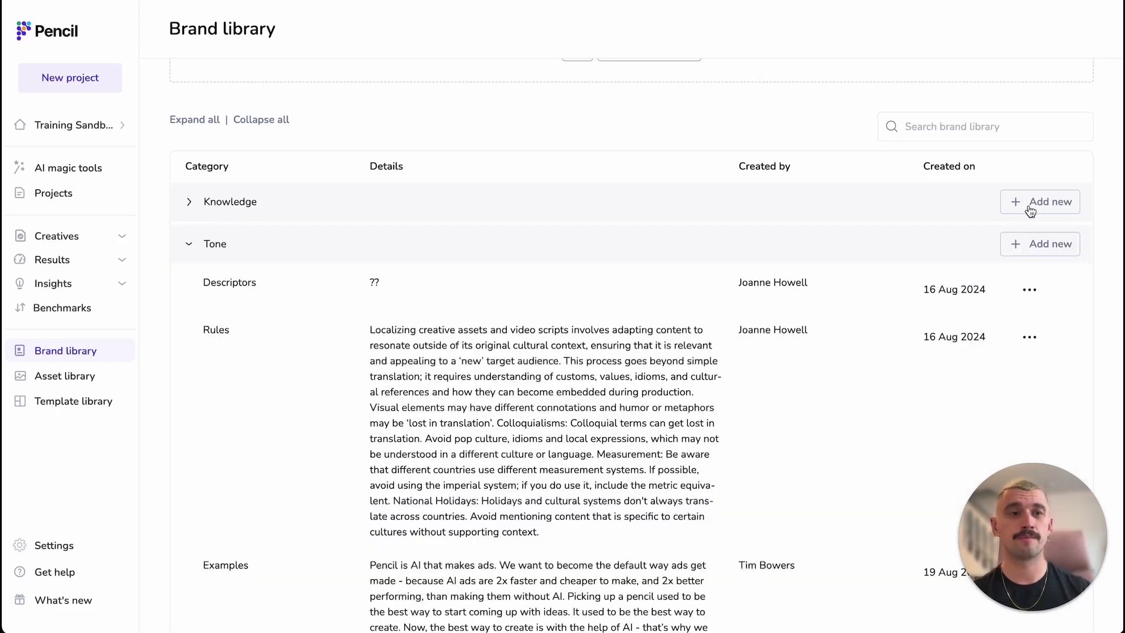
click(1030, 242)
click(592, 252)
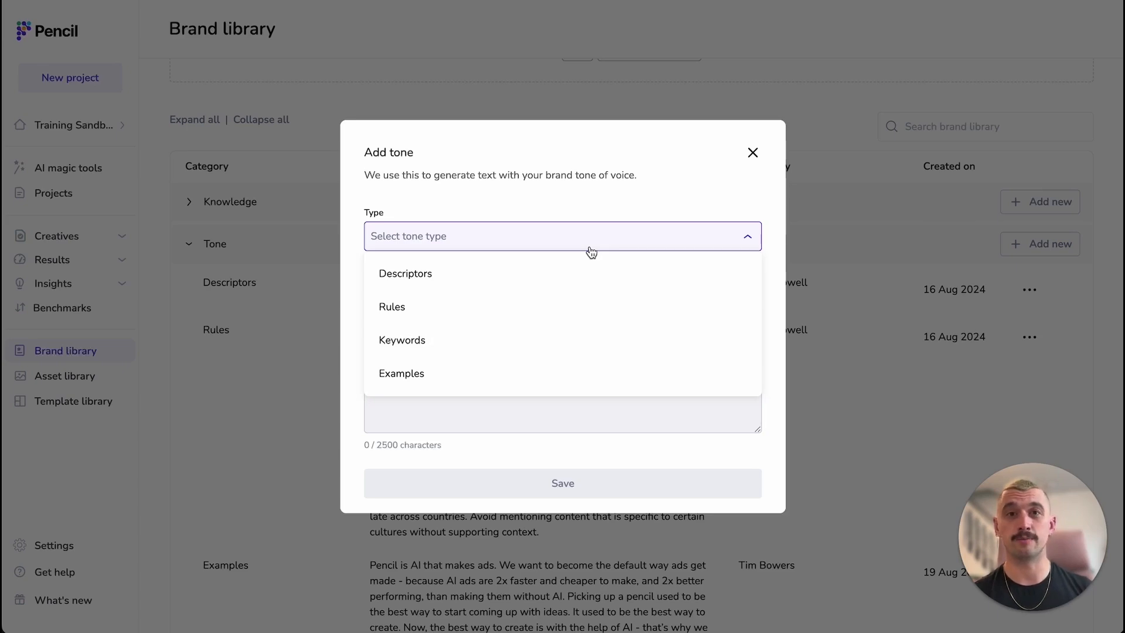
click(753, 154)
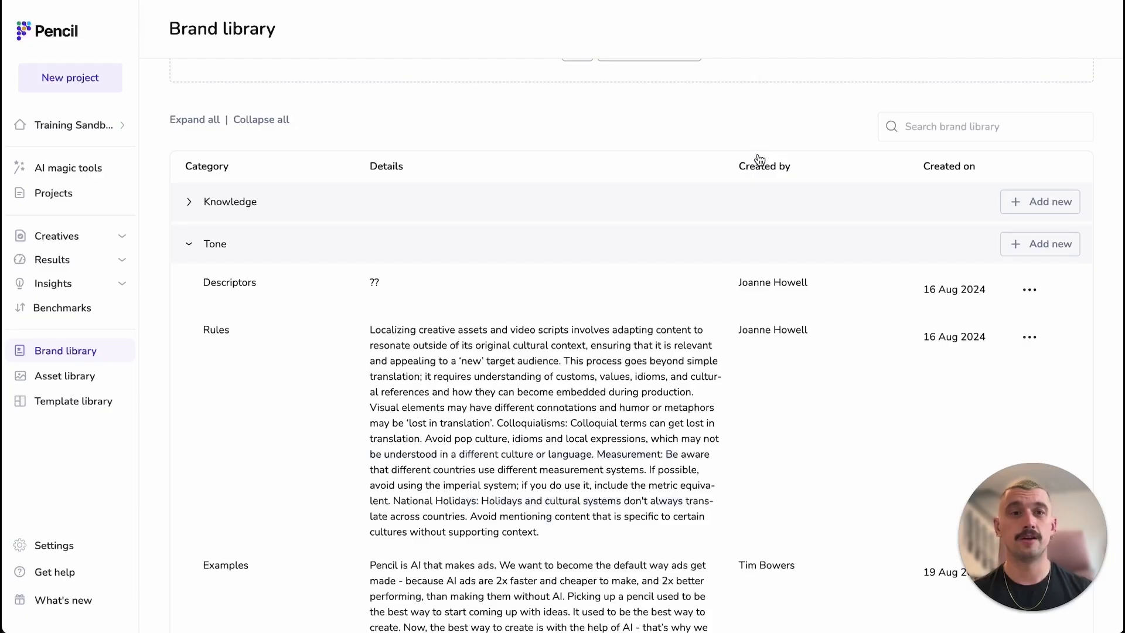
click(211, 251)
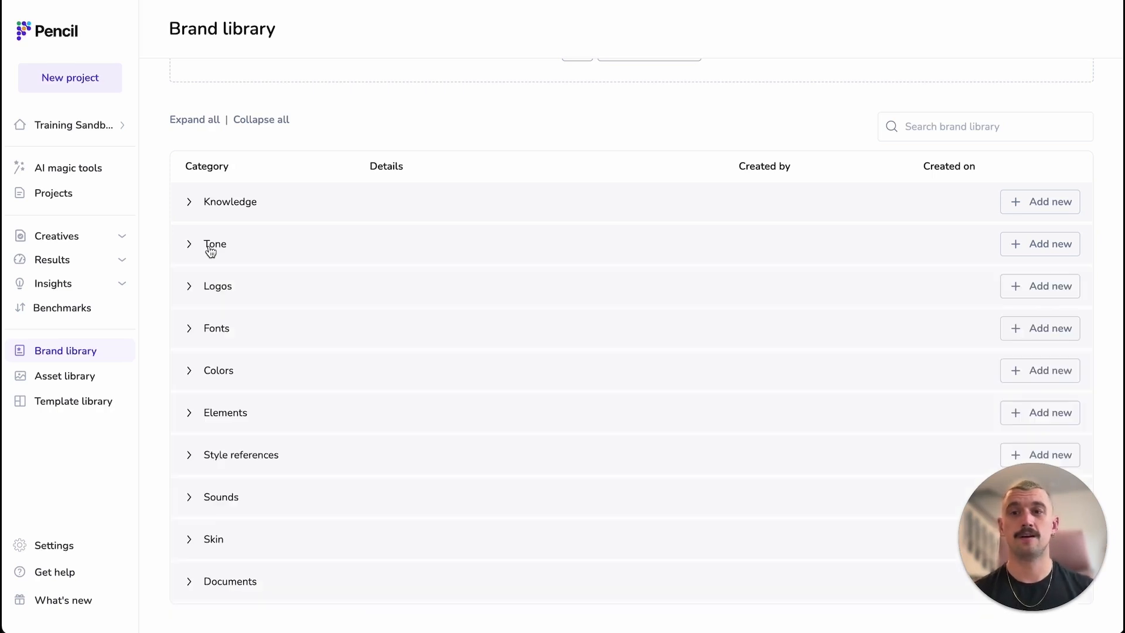
Step: Expand the Logos, Fonts and Colors categories of the brand library one by one to view their contents, collapsing each again
click(210, 293)
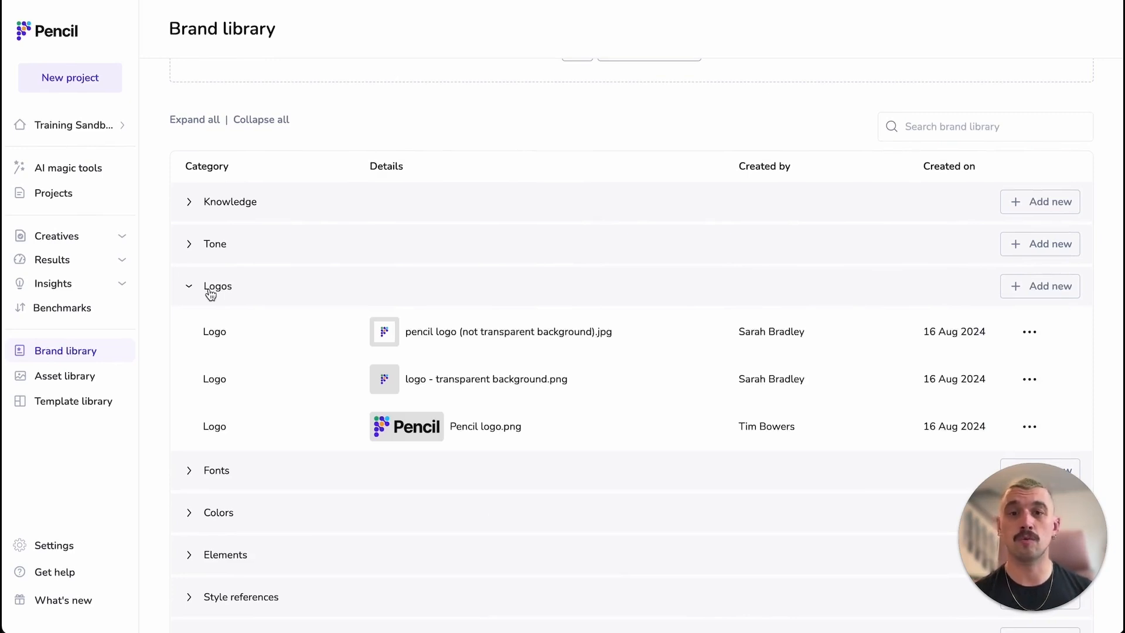
click(210, 292)
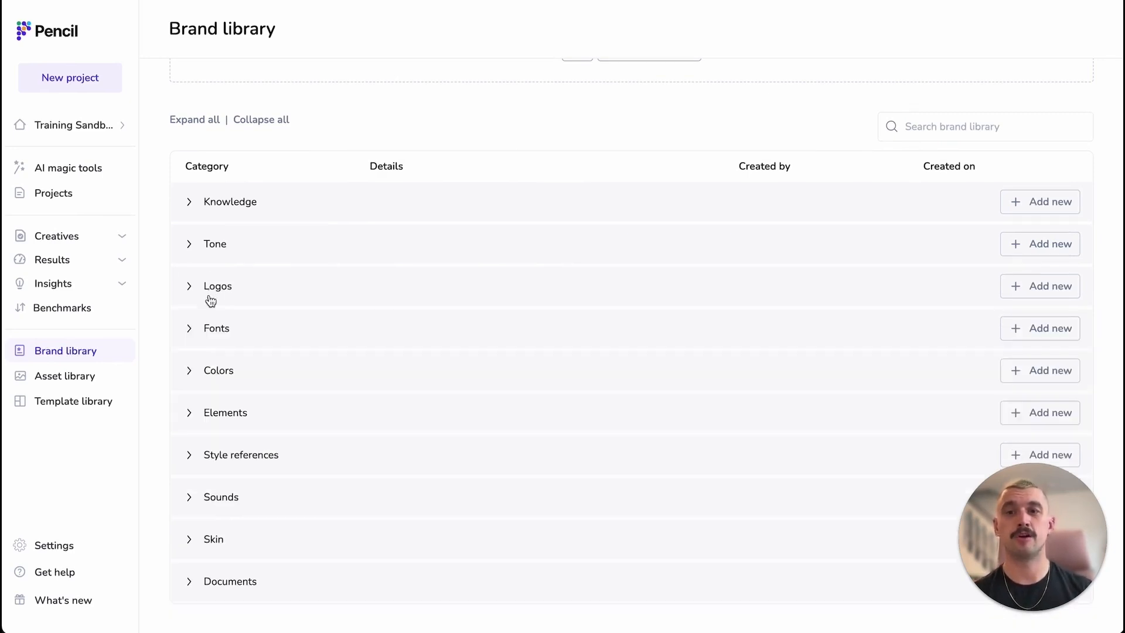
click(210, 329)
click(211, 330)
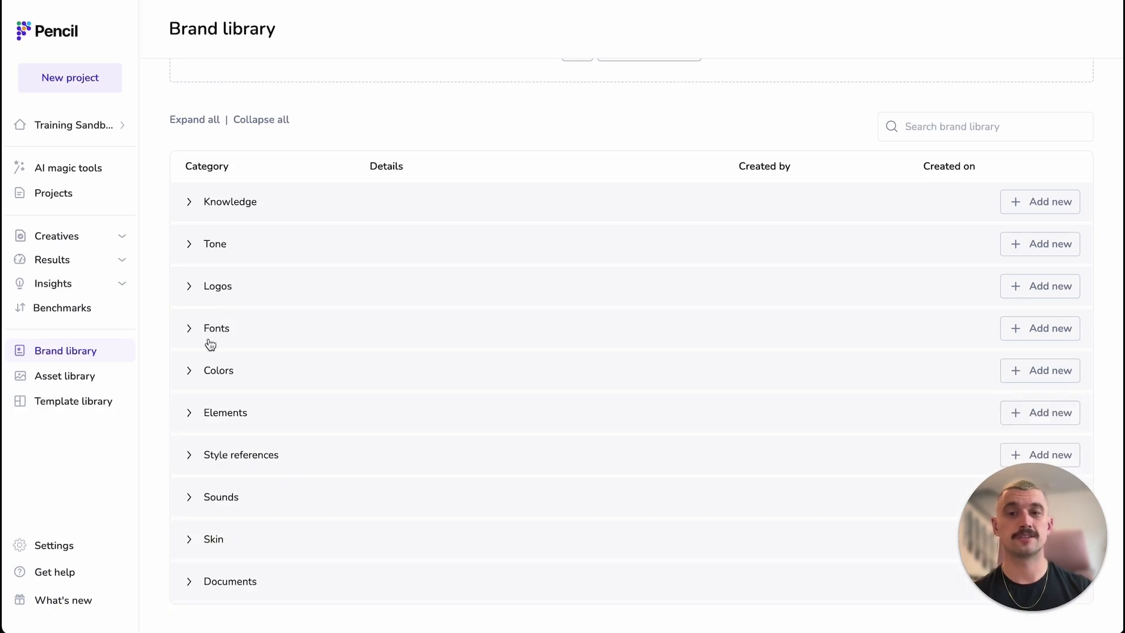
click(211, 373)
click(211, 373)
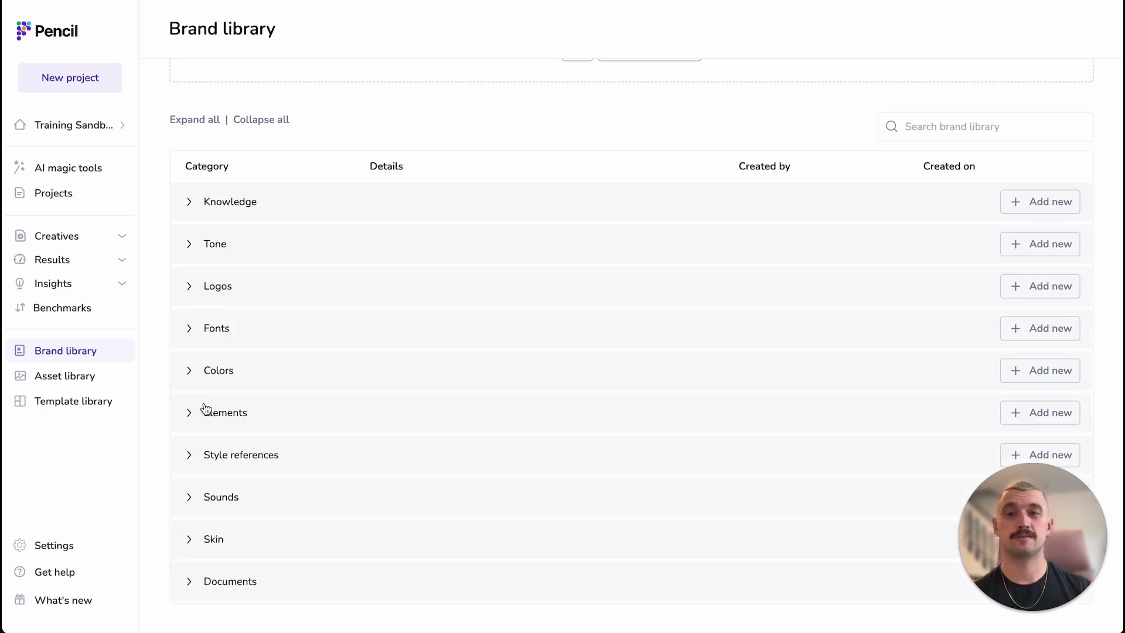
Step: Look through the graphics stored in the brand library's Elements category and collapse it again
click(206, 412)
scroll(206, 412, down, 4)
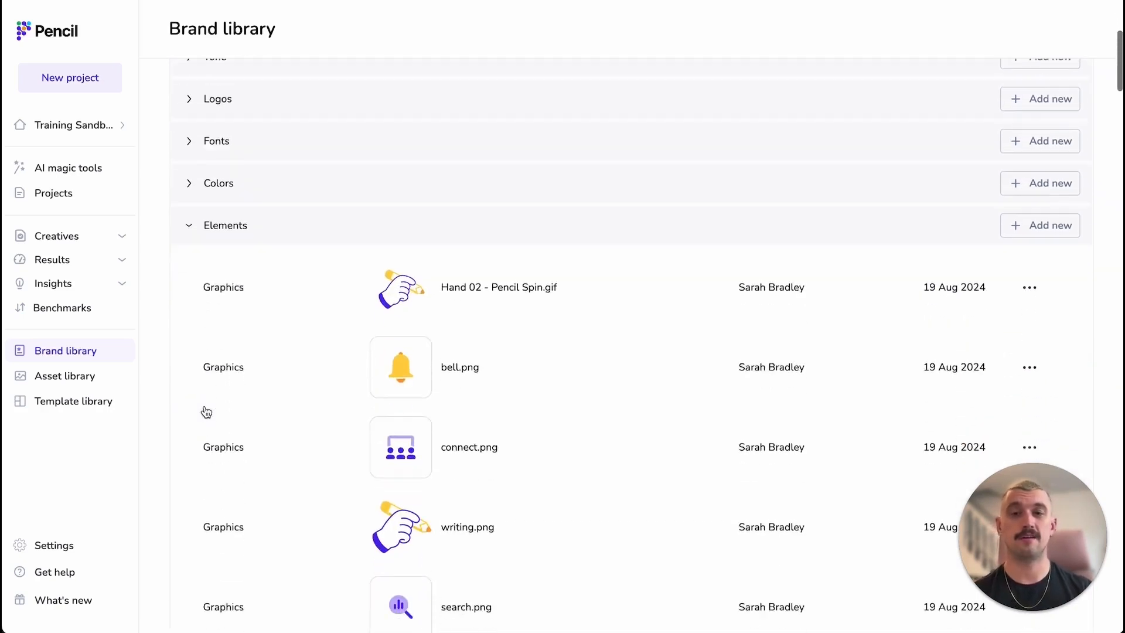
scroll(207, 412, up, 1)
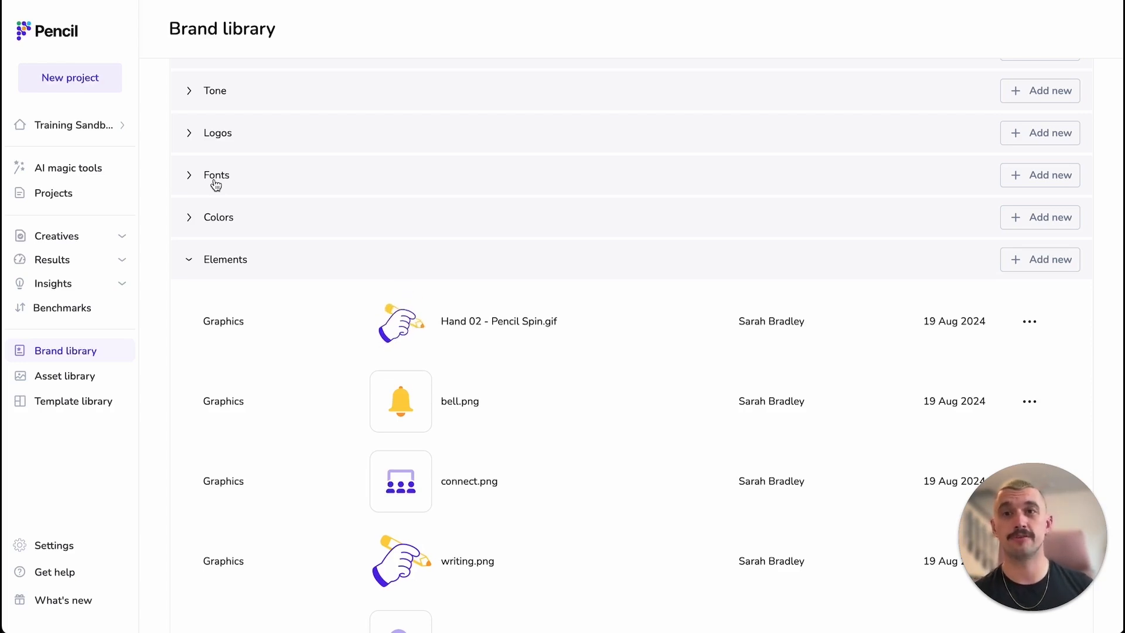
click(197, 262)
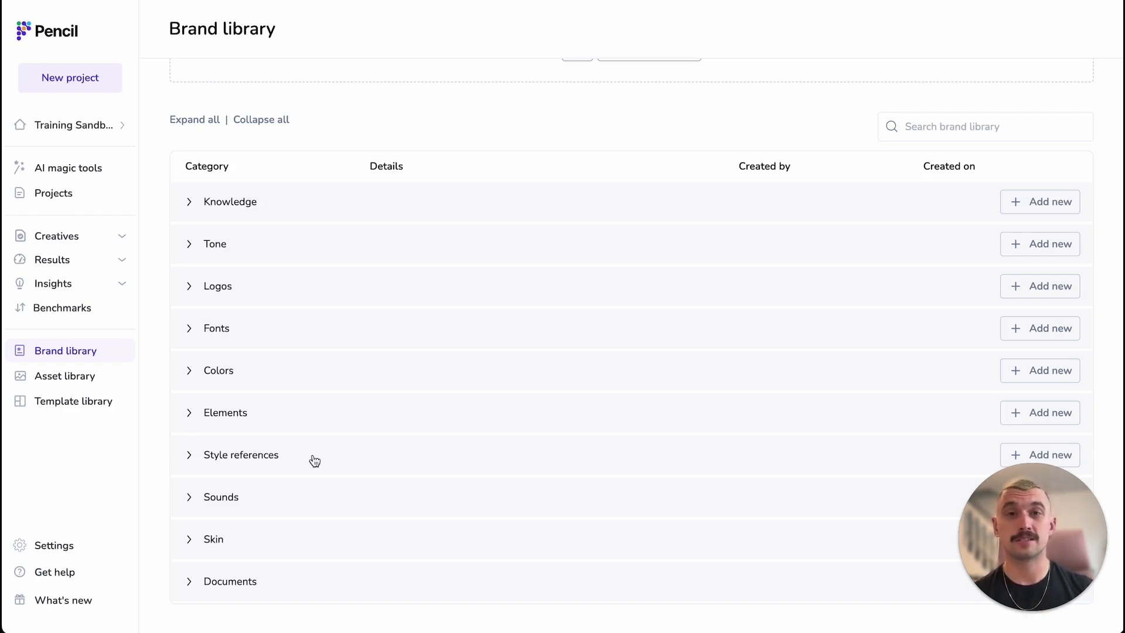
scroll(315, 461, up, 3)
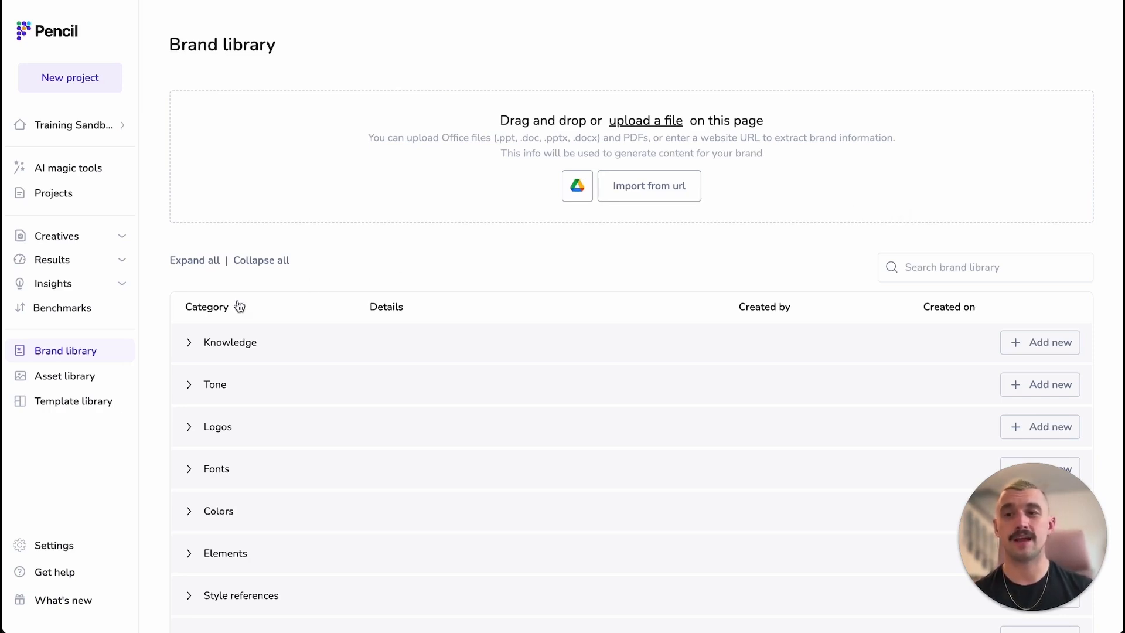
Step: Open the asset library and review the asset upload specifications and the form for adding a product, leaving both without saving
click(78, 379)
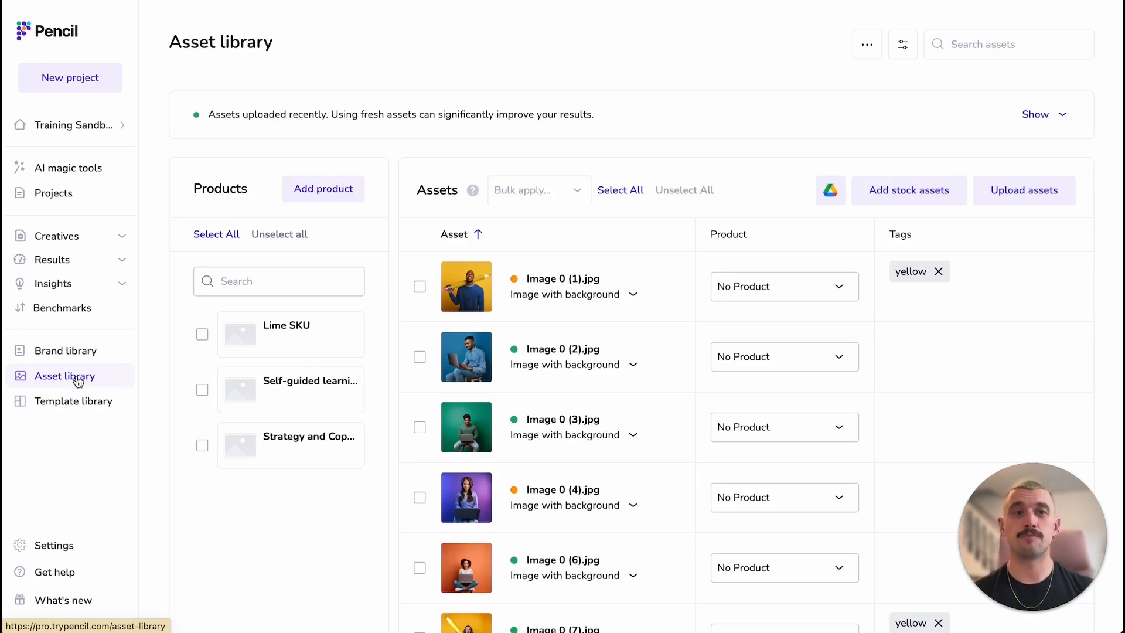
click(1005, 192)
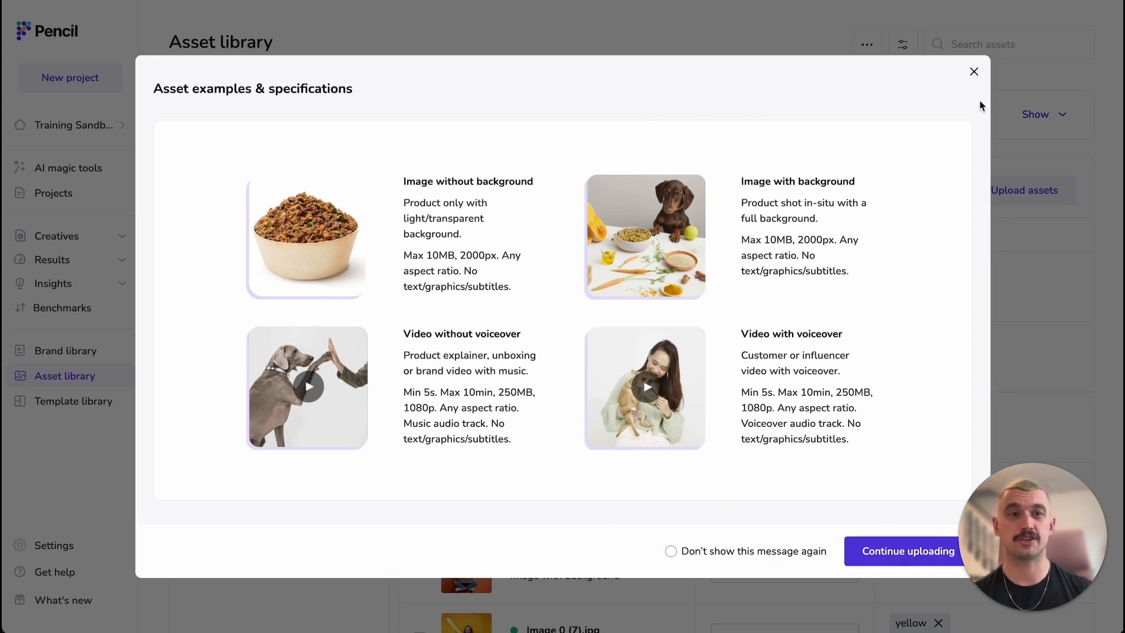
click(973, 72)
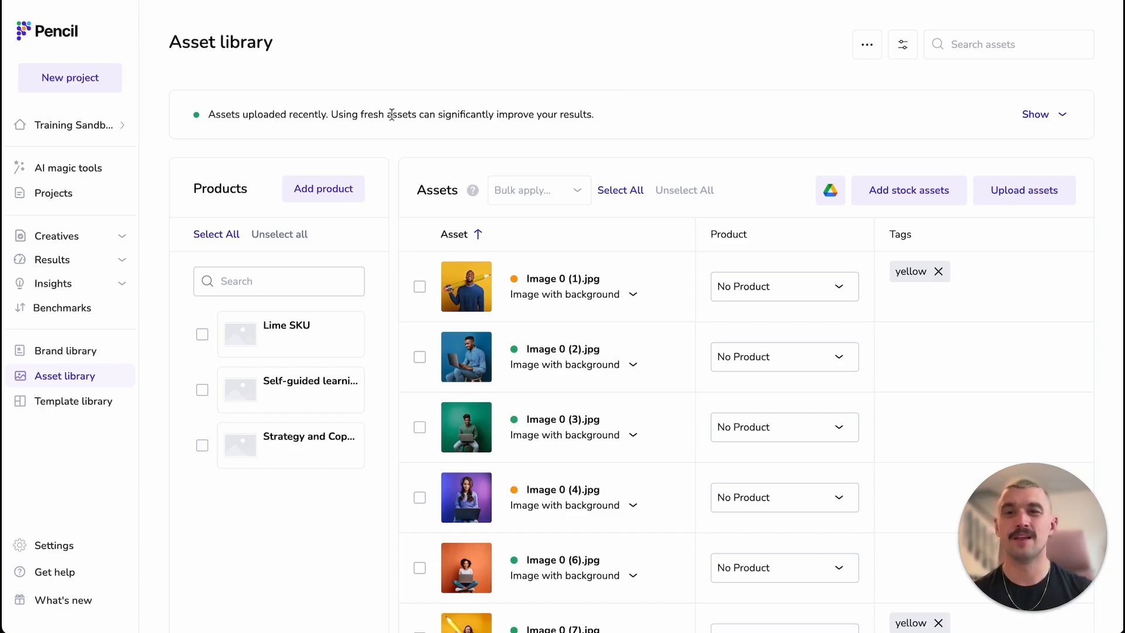
click(322, 188)
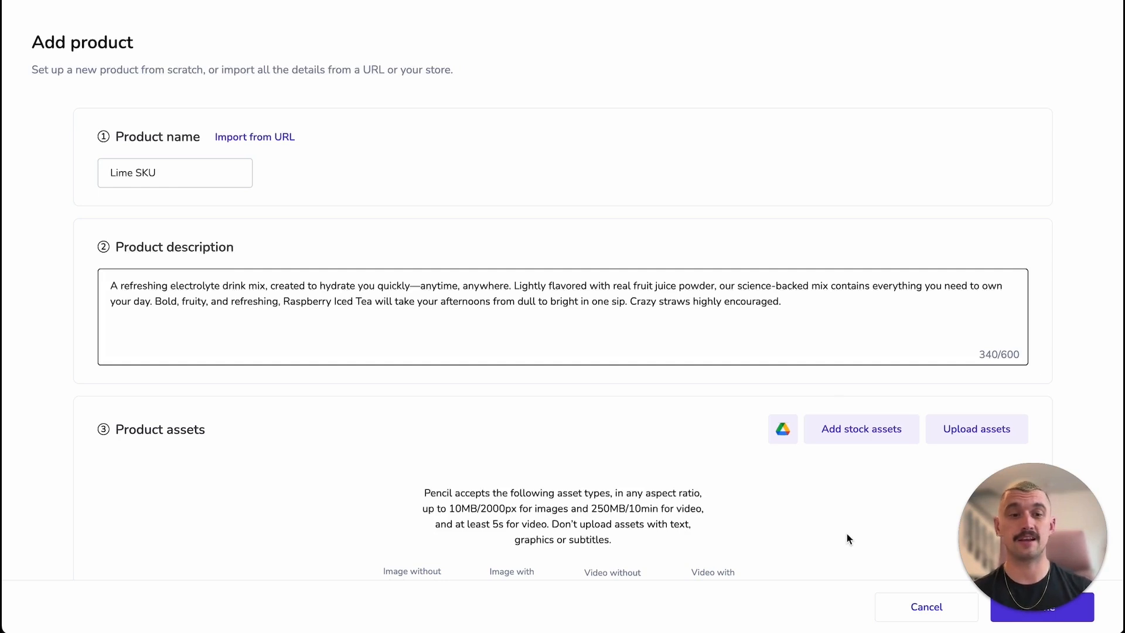
click(1035, 618)
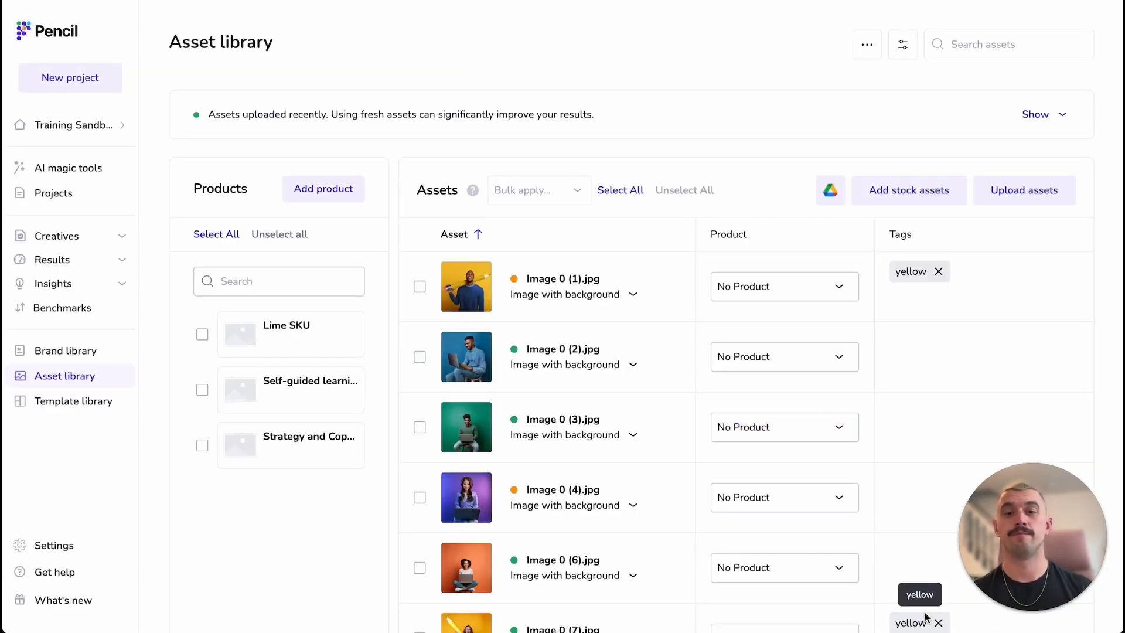
Step: Select only the two blue-background assets: Image 0 (2).jpg and the image of the woman with a giant pencil
click(420, 287)
click(420, 357)
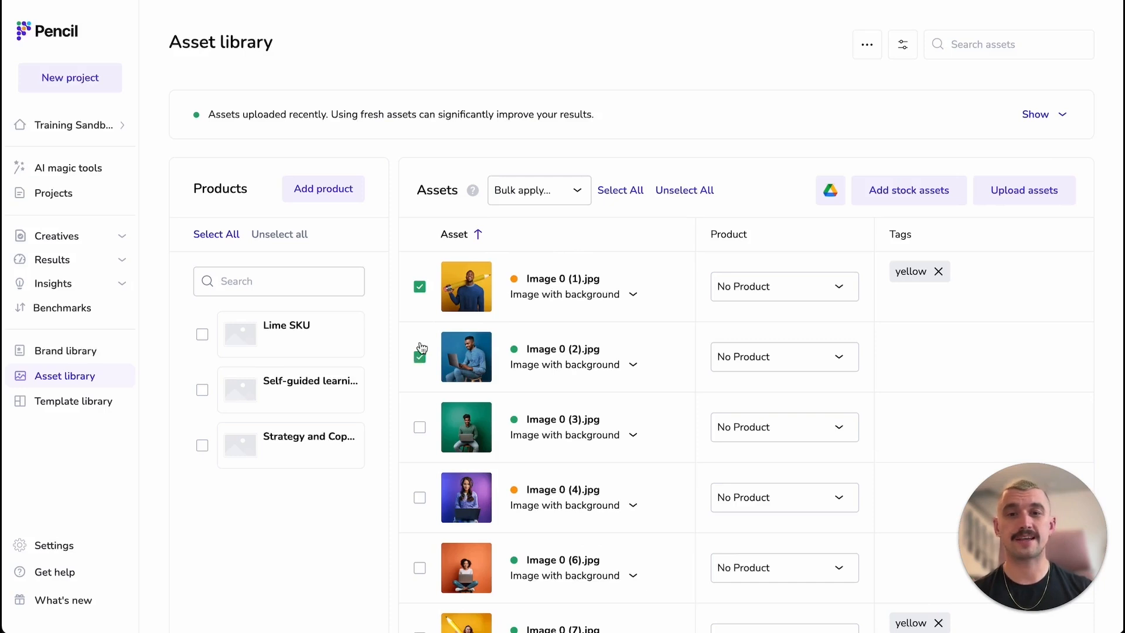
click(420, 287)
scroll(421, 291, down, 1)
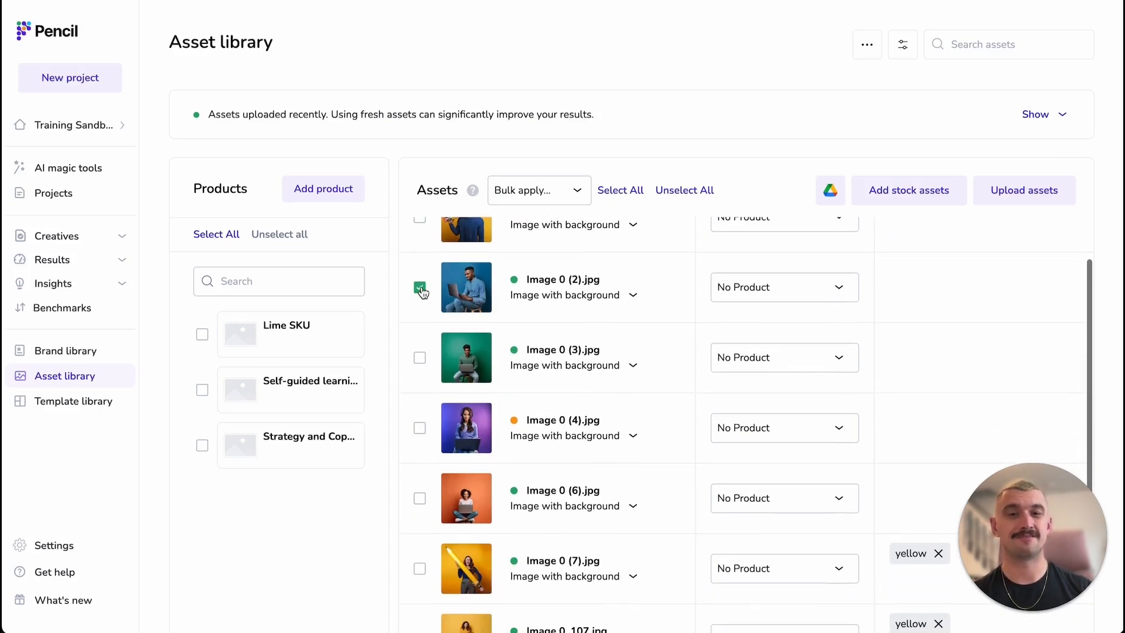
click(421, 292)
scroll(423, 292, down, 4)
scroll(423, 292, down, 3)
click(419, 499)
scroll(420, 503, up, 10)
click(421, 359)
Step: Bulk-apply the tag "blue" to the two selected assets
click(558, 202)
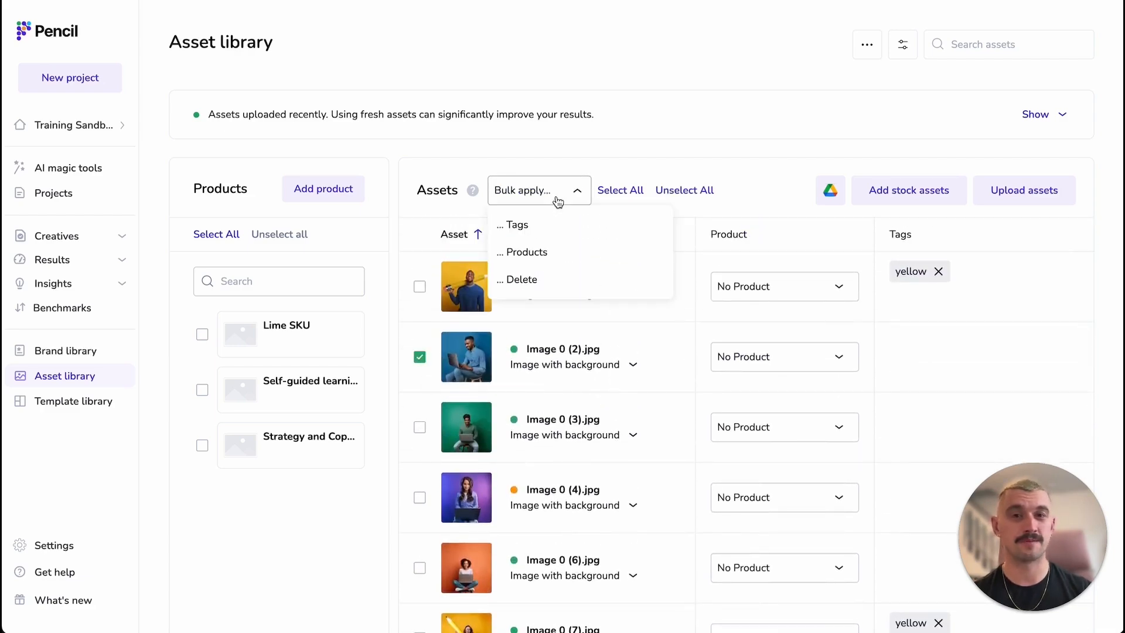
click(518, 223)
click(404, 214)
text(bnlu)
key(BackSpace)
key(BackSpace)
key(BackSpace)
text(lue)
click(450, 247)
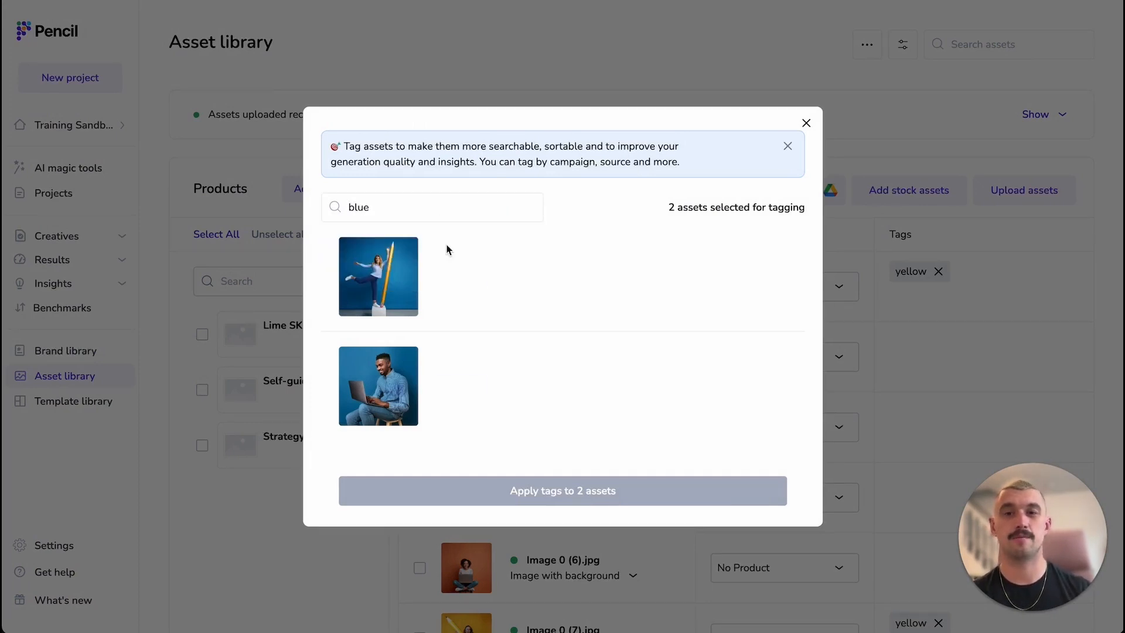
click(636, 499)
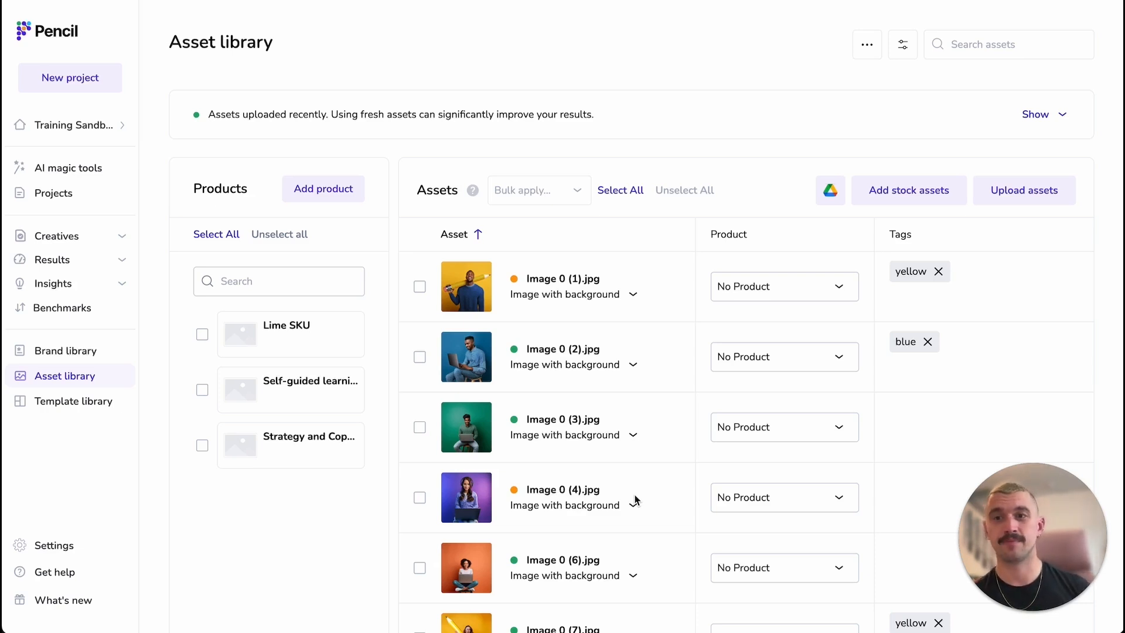
Step: Open the template library and look over the saved templates, including Static Template 1
click(93, 408)
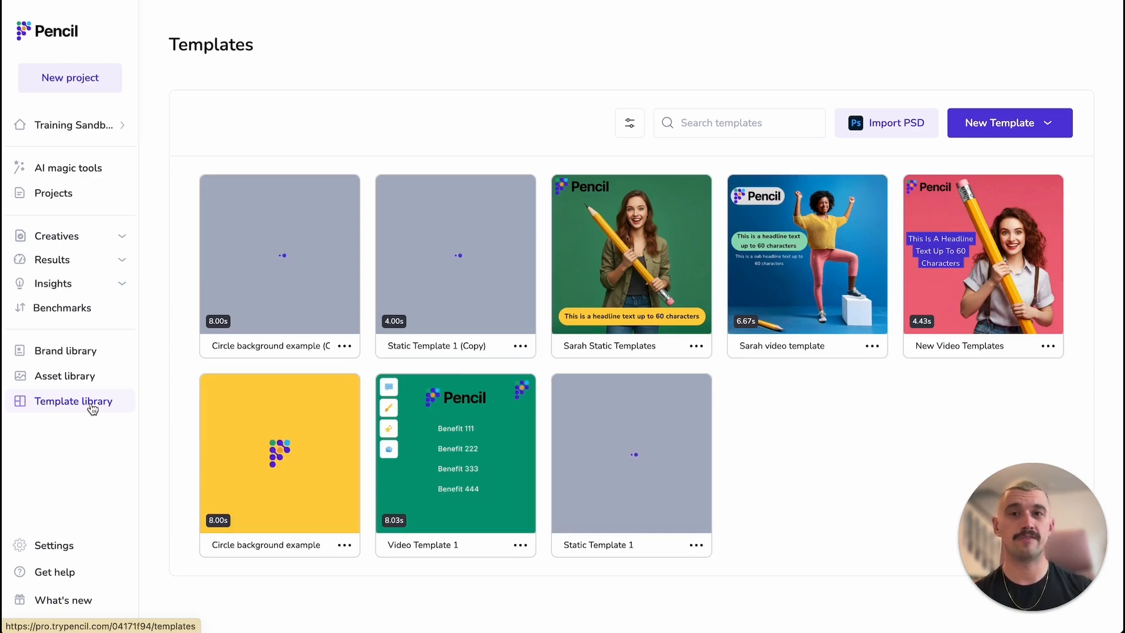
mouse_move(701, 417)
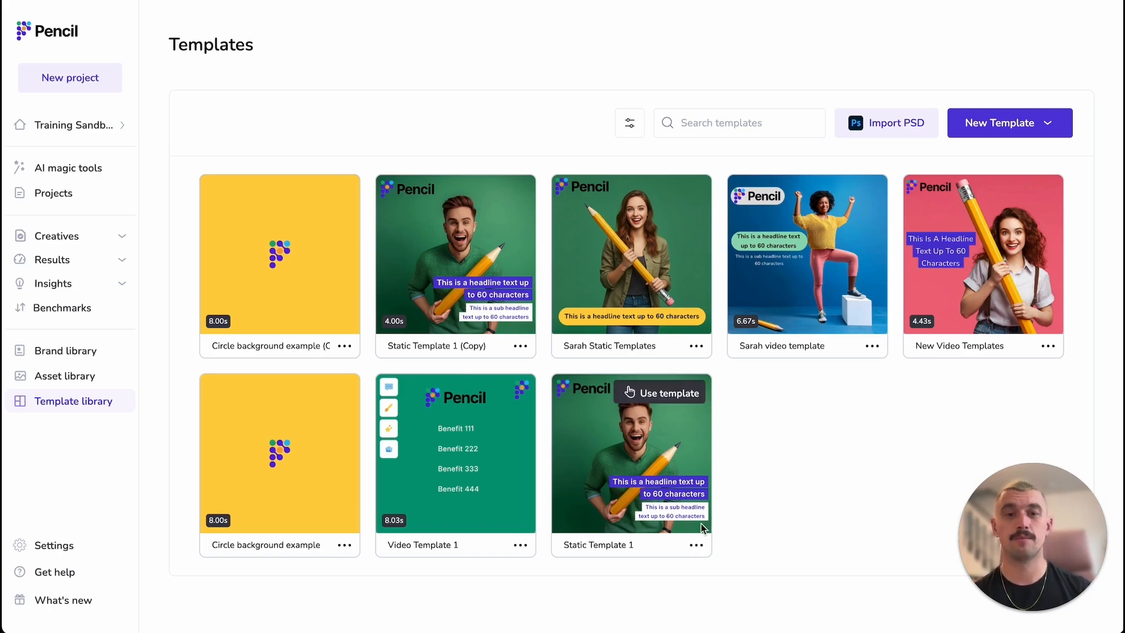
Step: Open Static Template 1 for editing and inspect its full-bleed image, logo, headline and sub headline elements
click(697, 548)
click(660, 322)
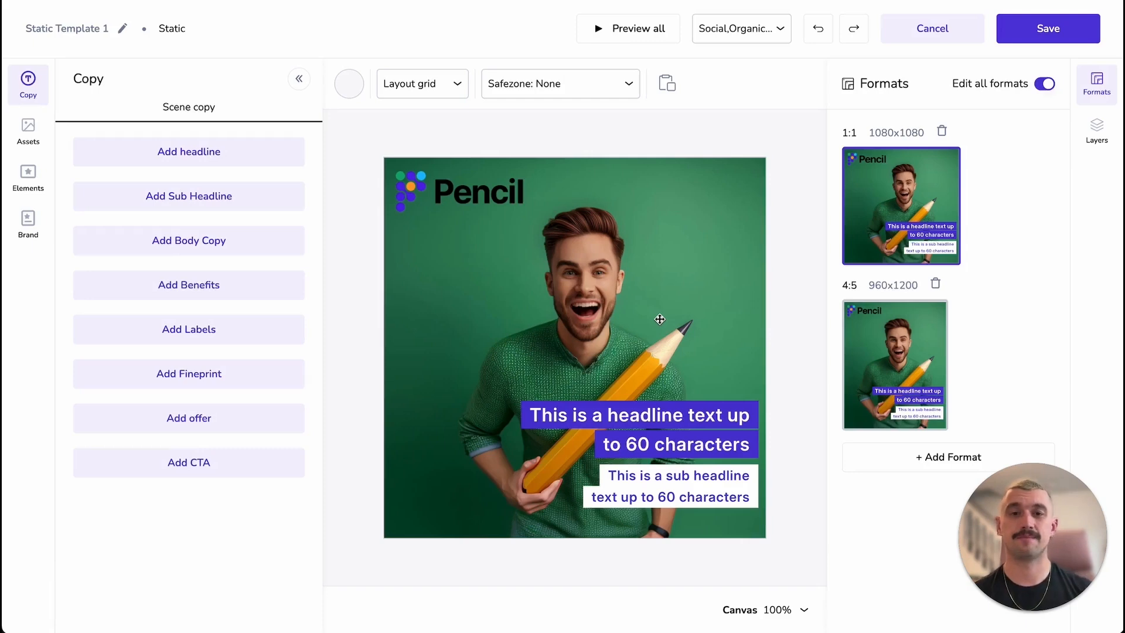
click(588, 309)
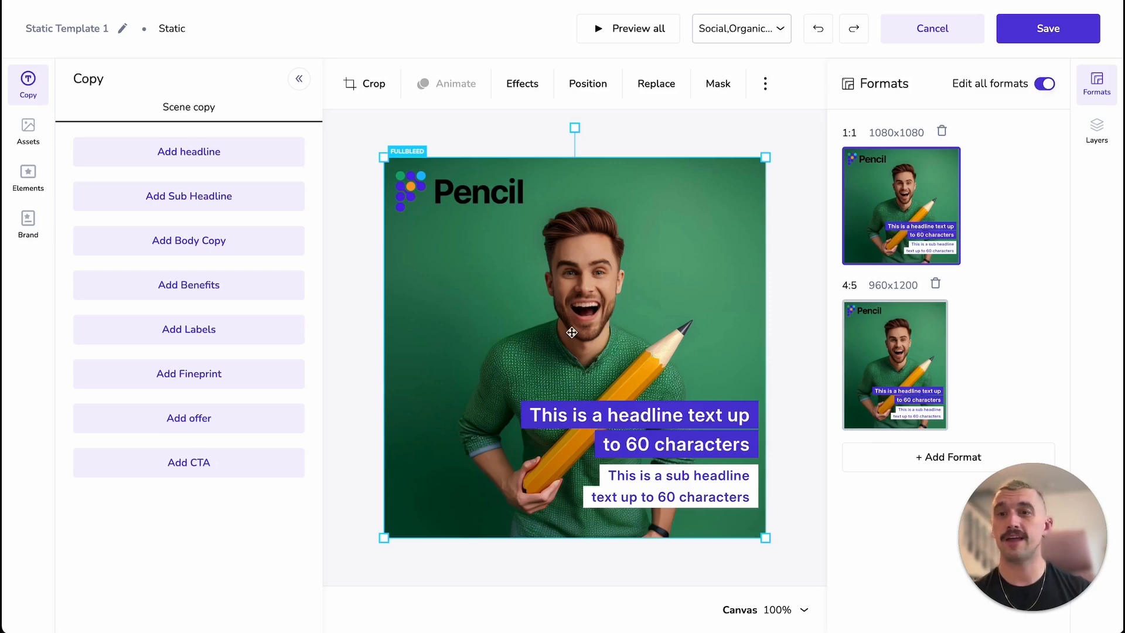
click(472, 202)
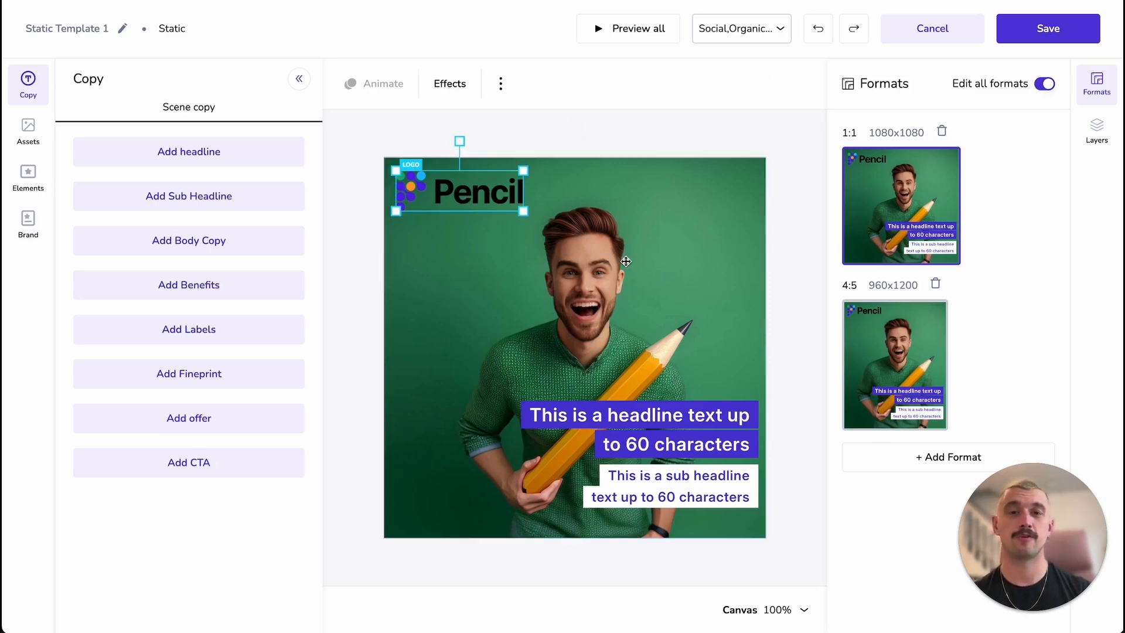
click(627, 263)
click(692, 411)
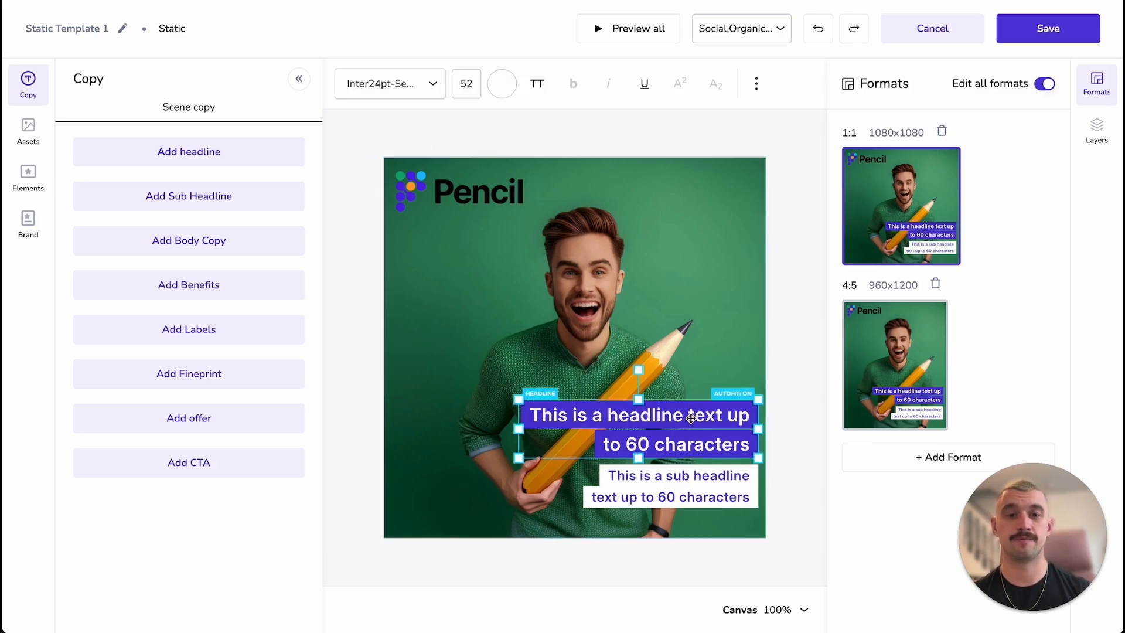
click(700, 478)
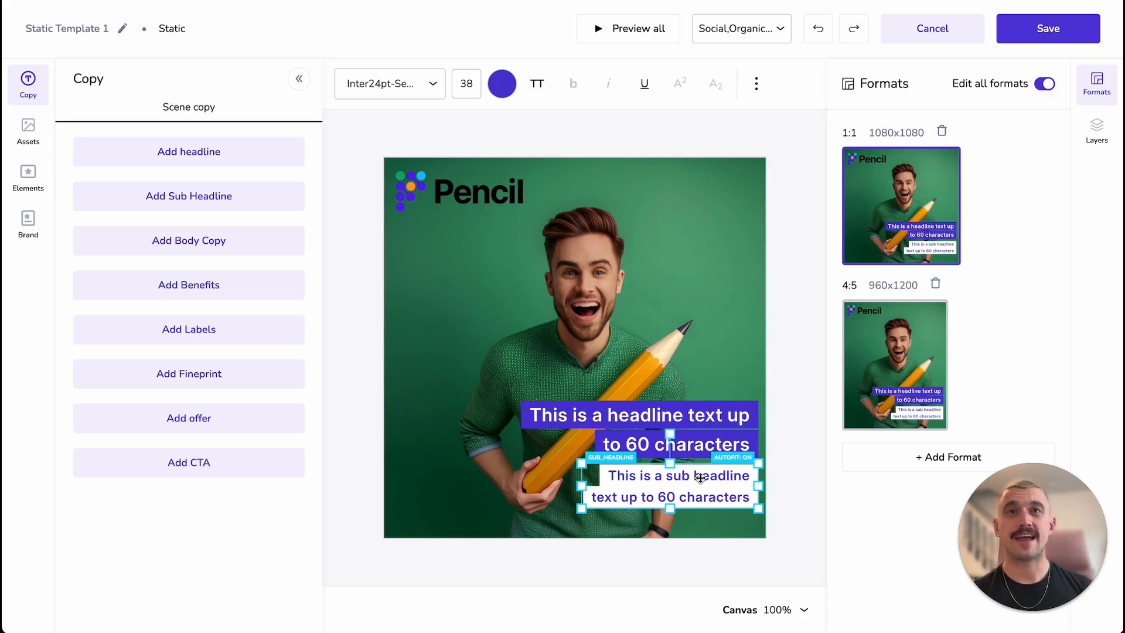
Step: Re-inspect the template's full-bleed image, headline and sub headline, and exit the template editor discarding any edits
click(637, 347)
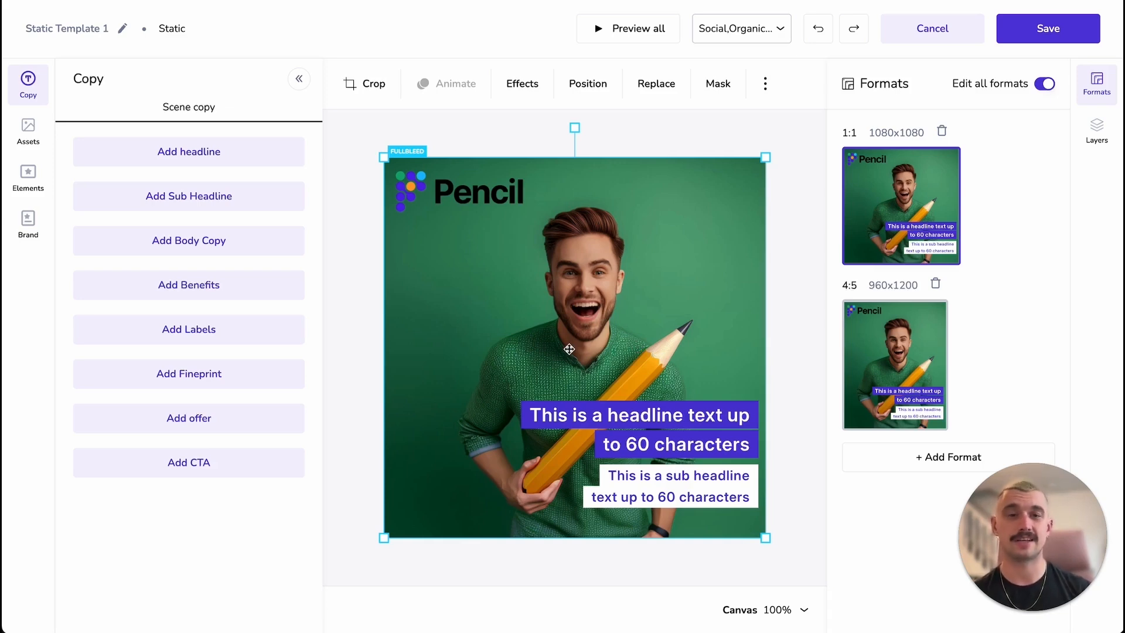
click(710, 419)
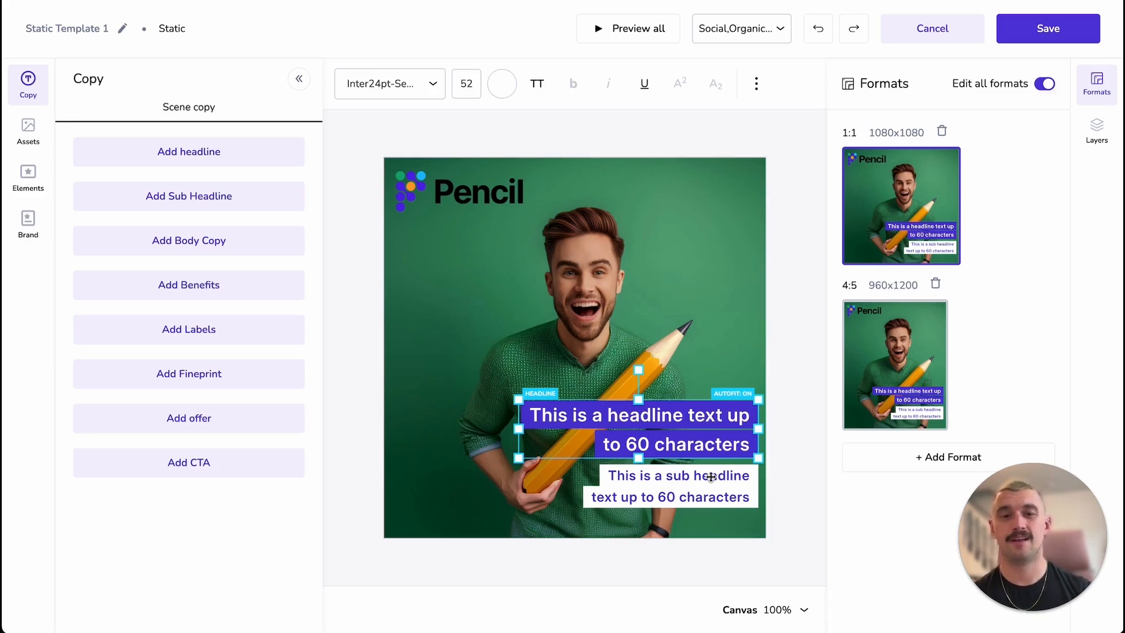
click(709, 479)
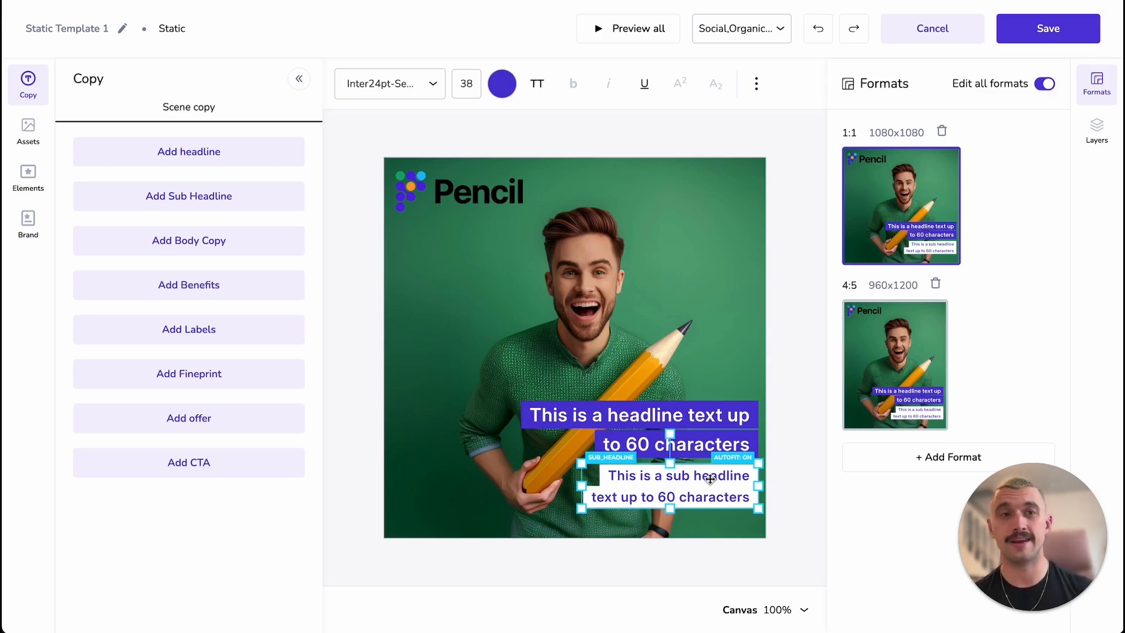
click(923, 37)
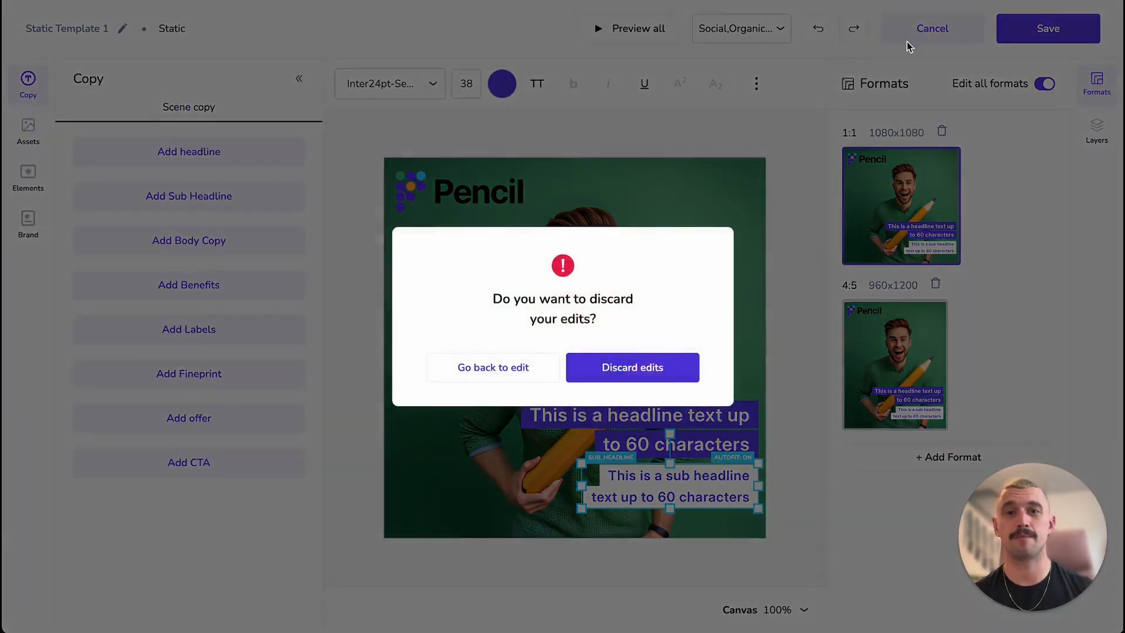
click(641, 367)
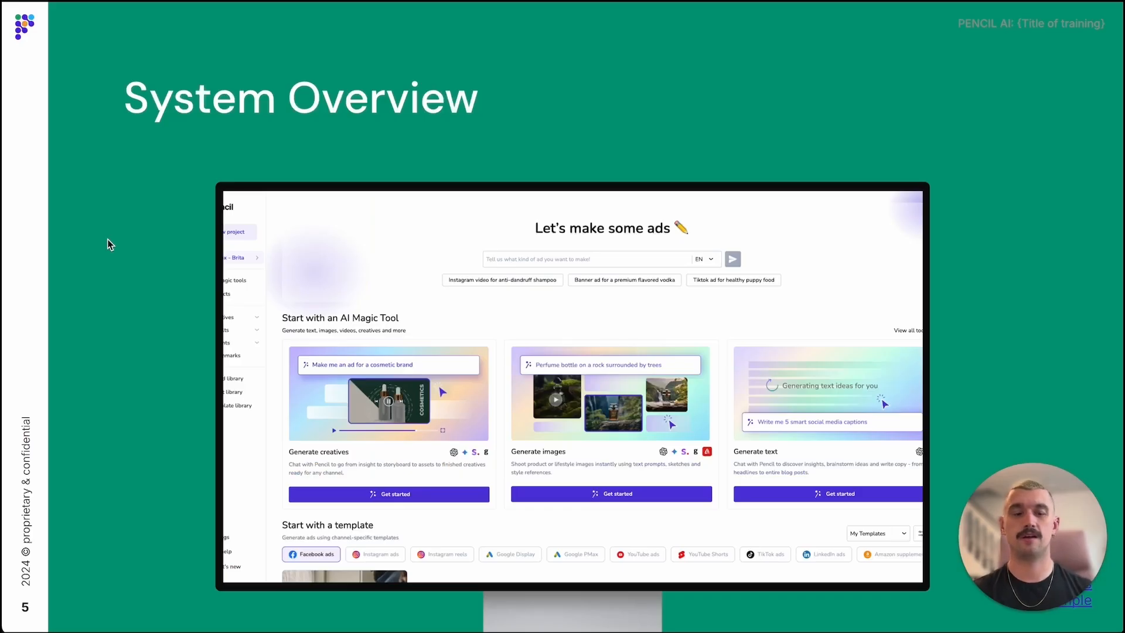
key(Right)
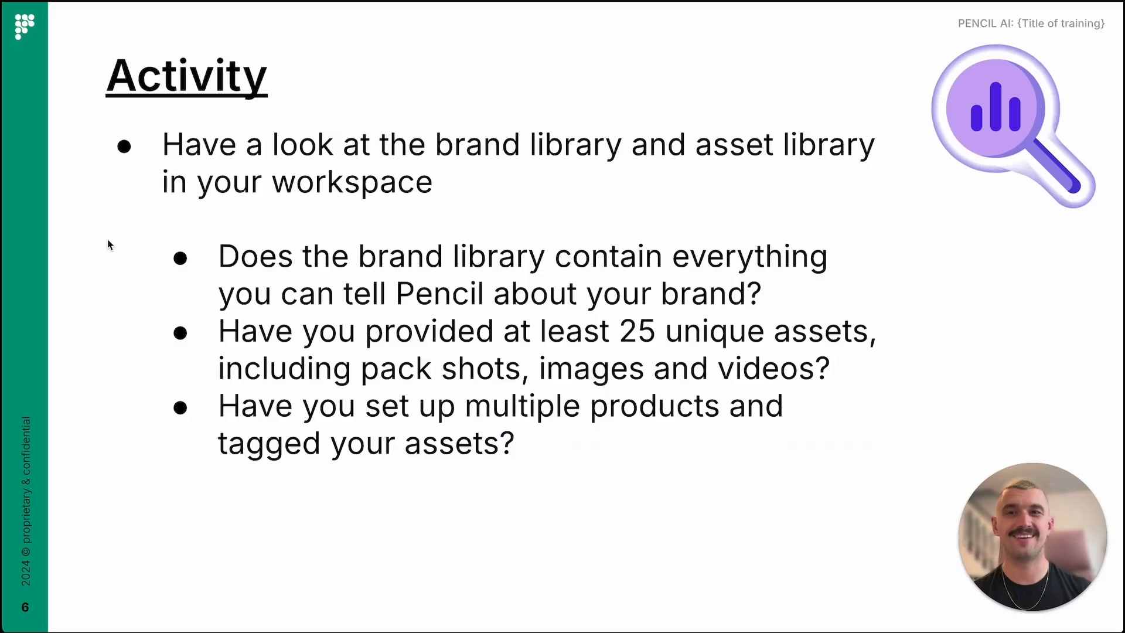
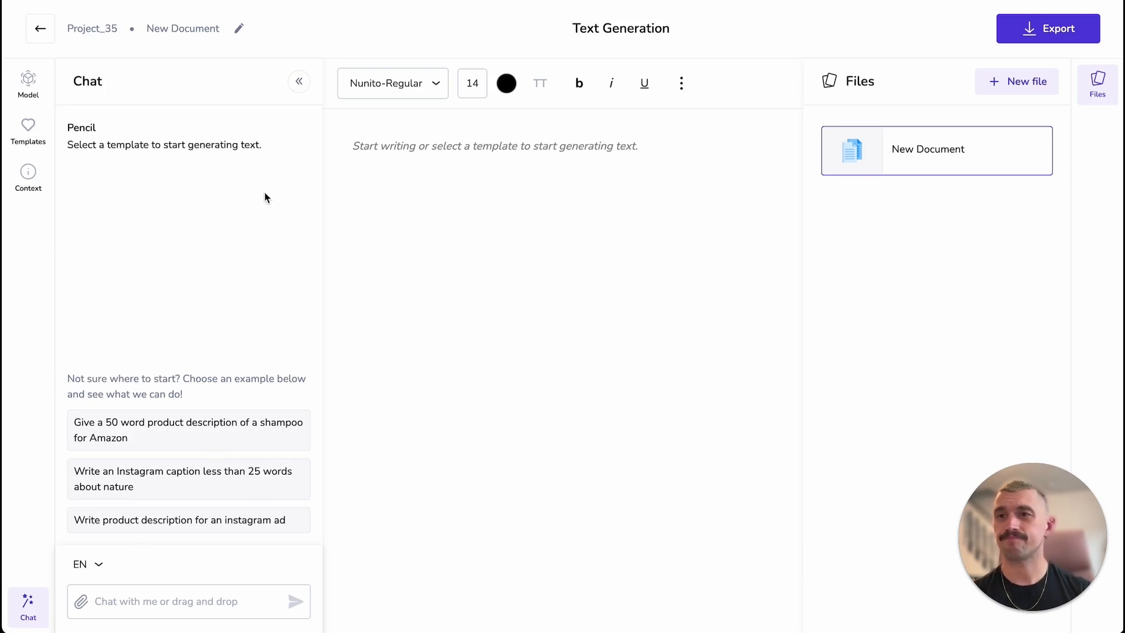
Step: Review the text generation models and templates, and add Self-guided learning from the asset library as the product context
click(31, 88)
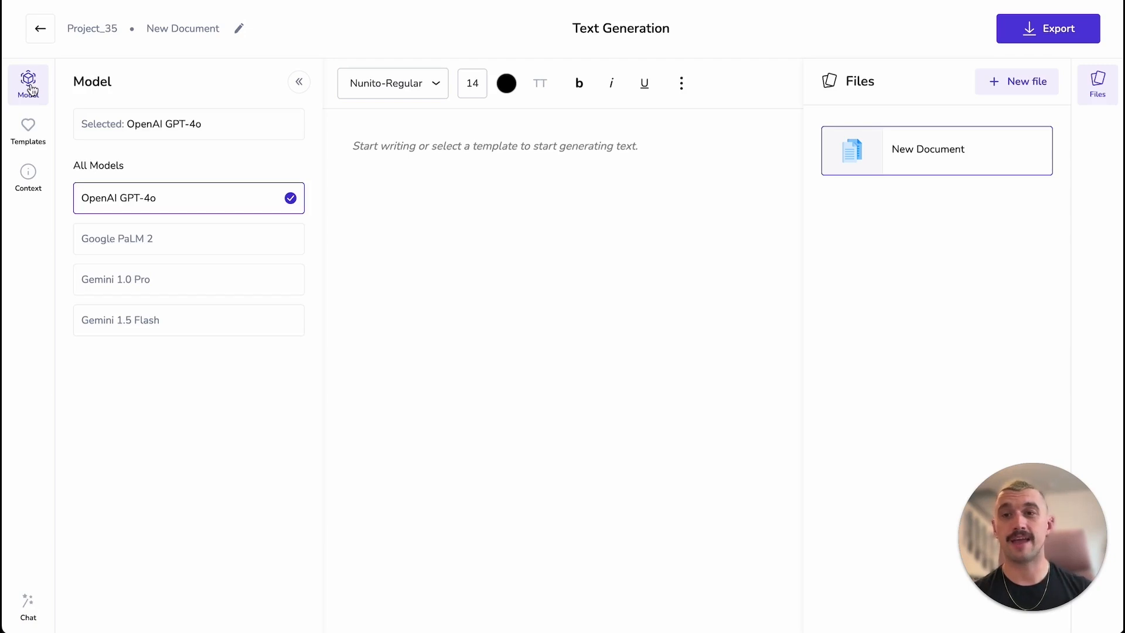
click(30, 133)
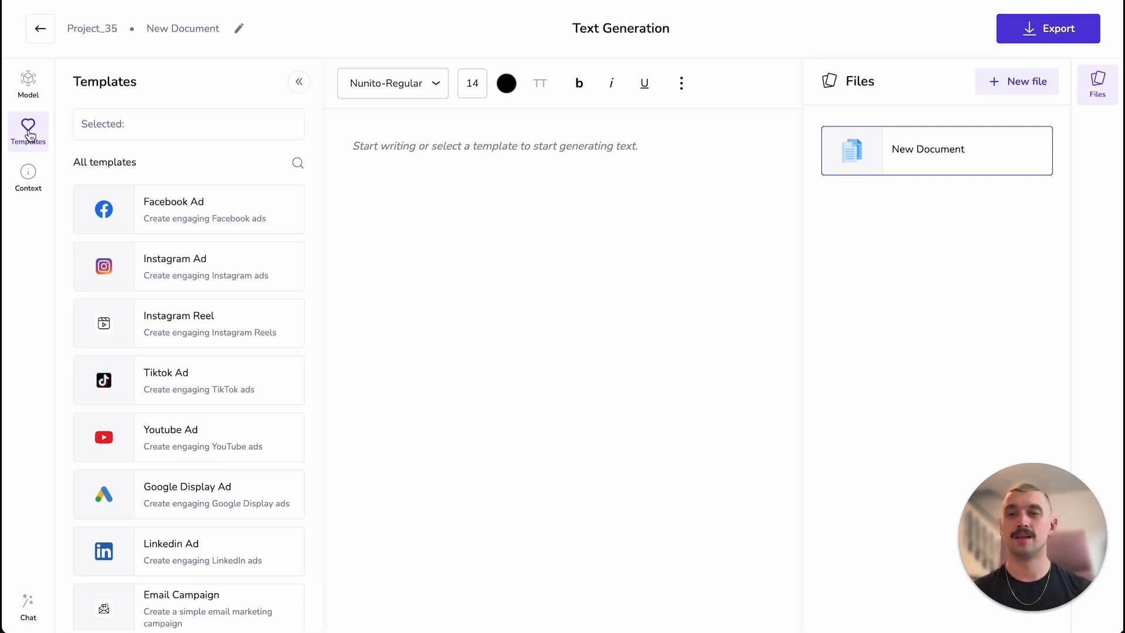
click(31, 171)
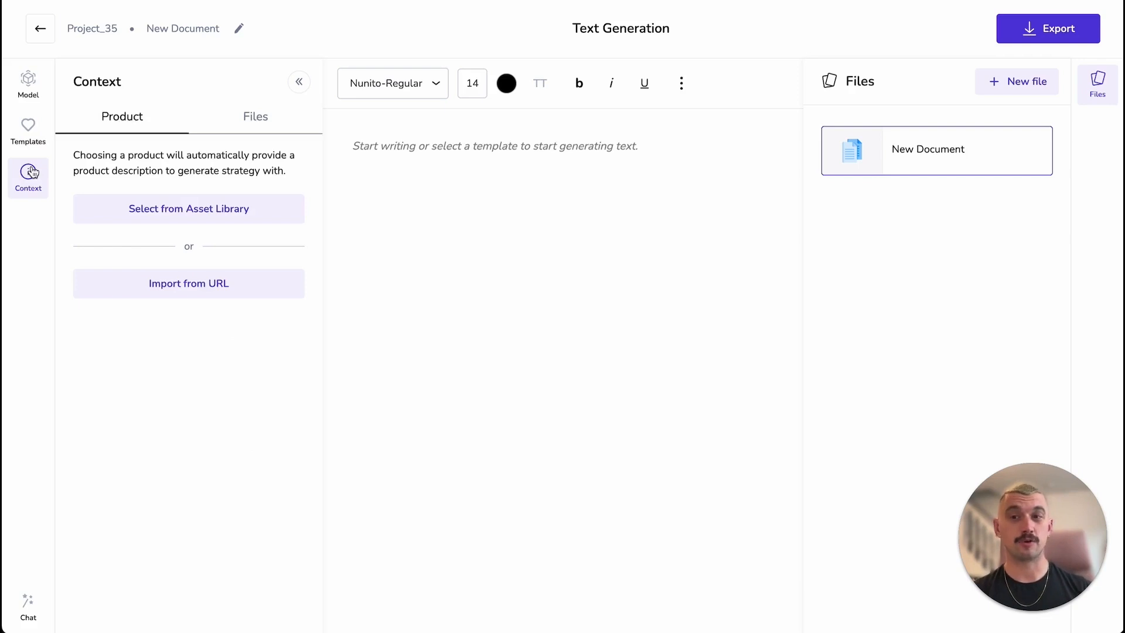
click(178, 206)
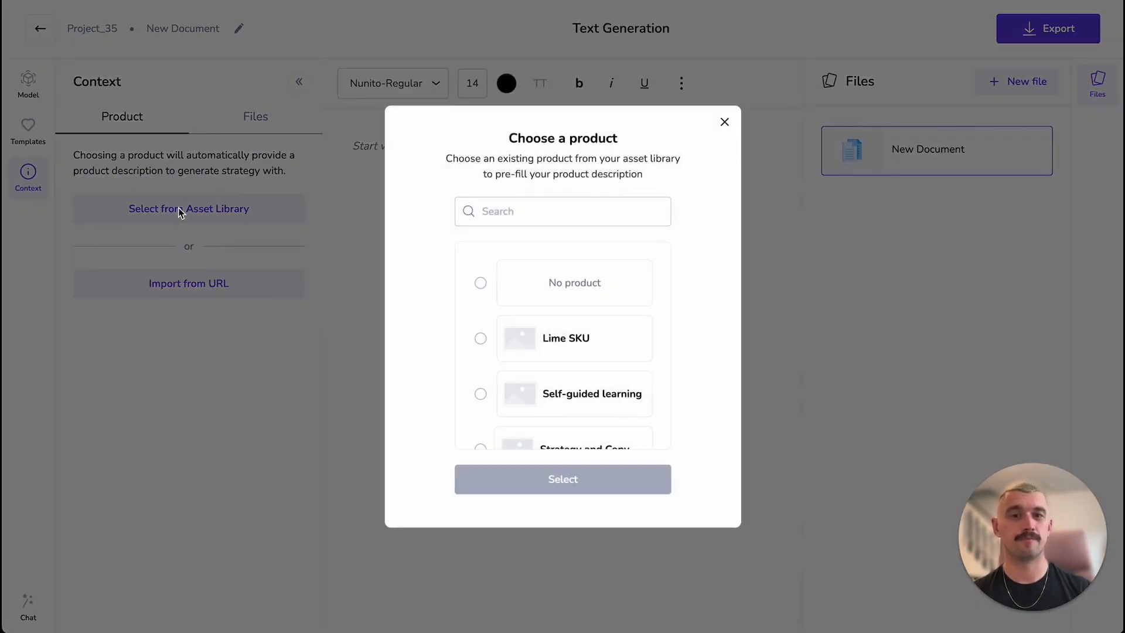
scroll(596, 379, down, 1)
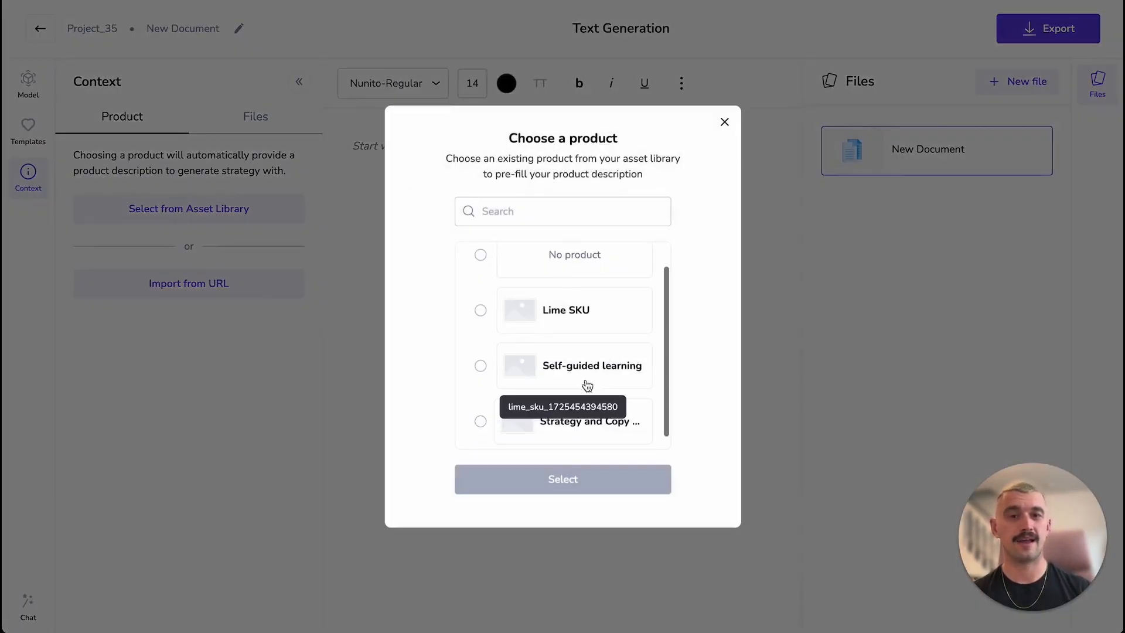
click(541, 367)
click(554, 478)
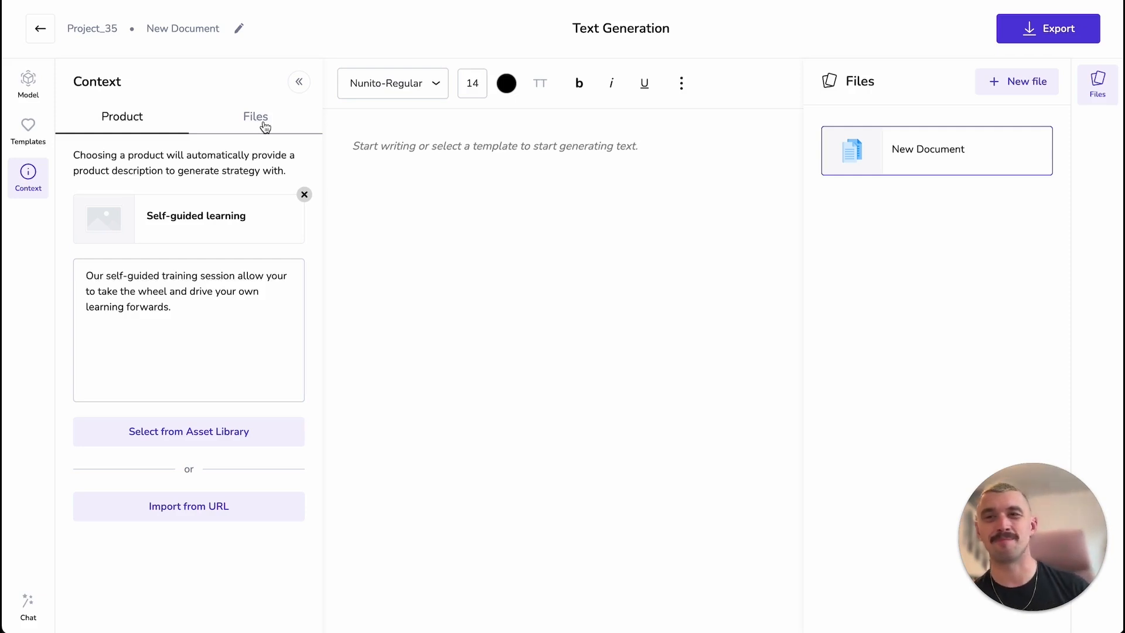
Step: Send the chat prompt "Tell me what you know about my brand. Summarise to 10 bullet points."
click(40, 603)
click(156, 600)
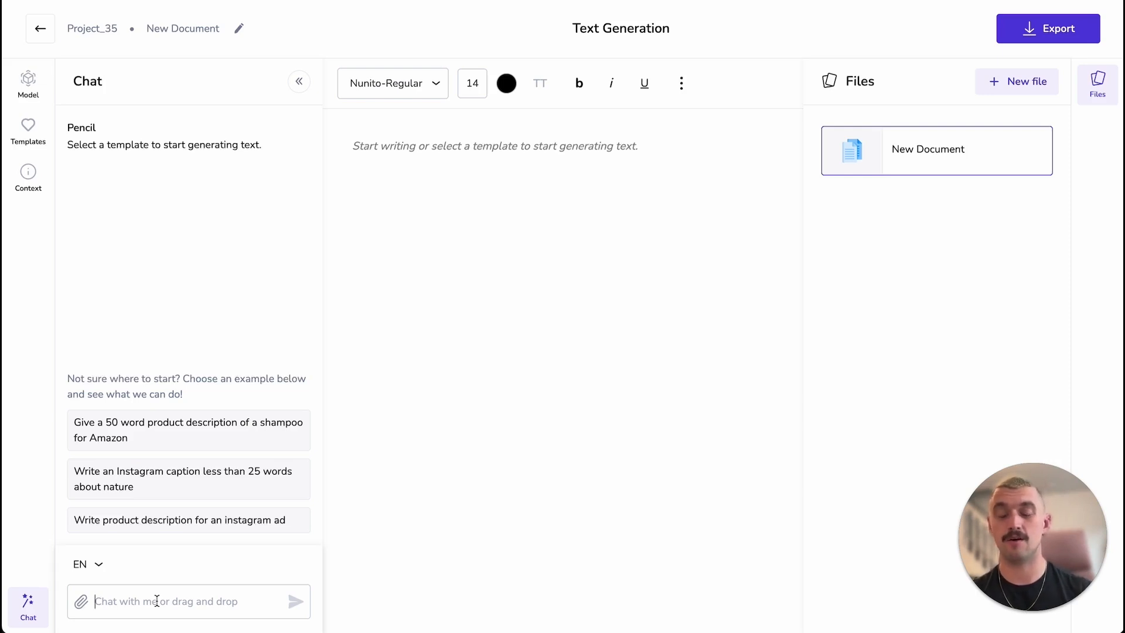
text(Tell me )
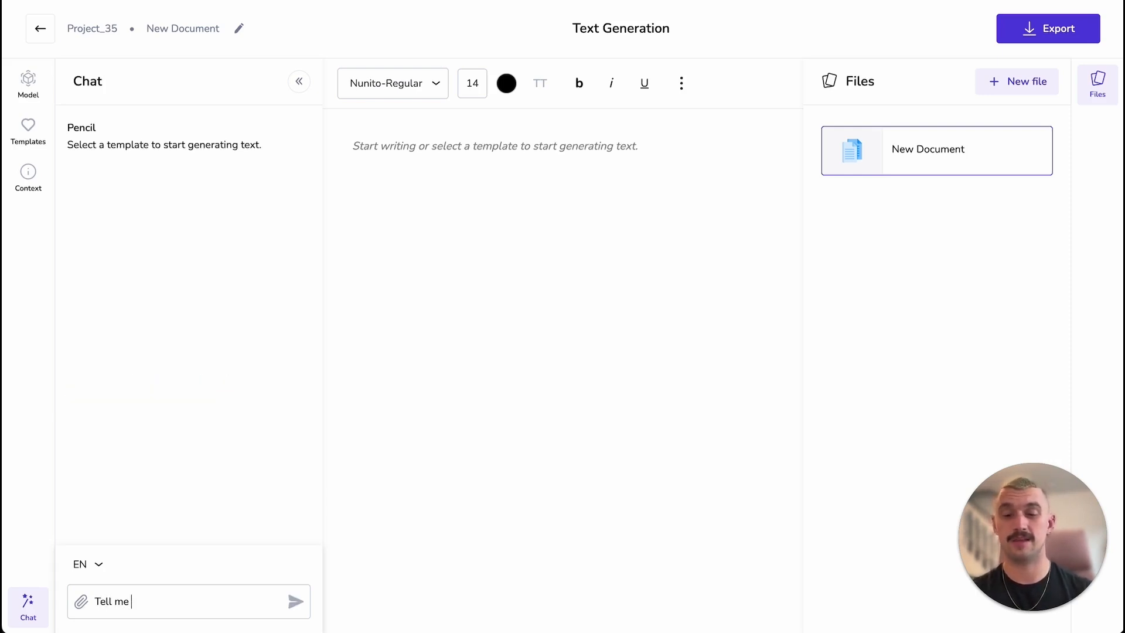
text(what you know )
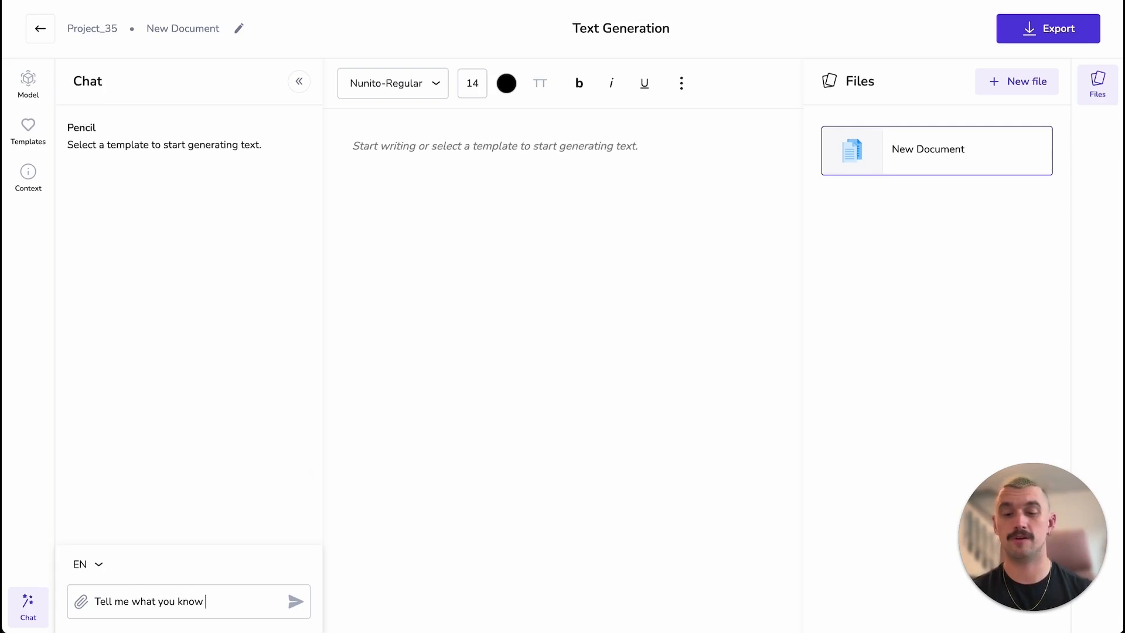
text(about my bra)
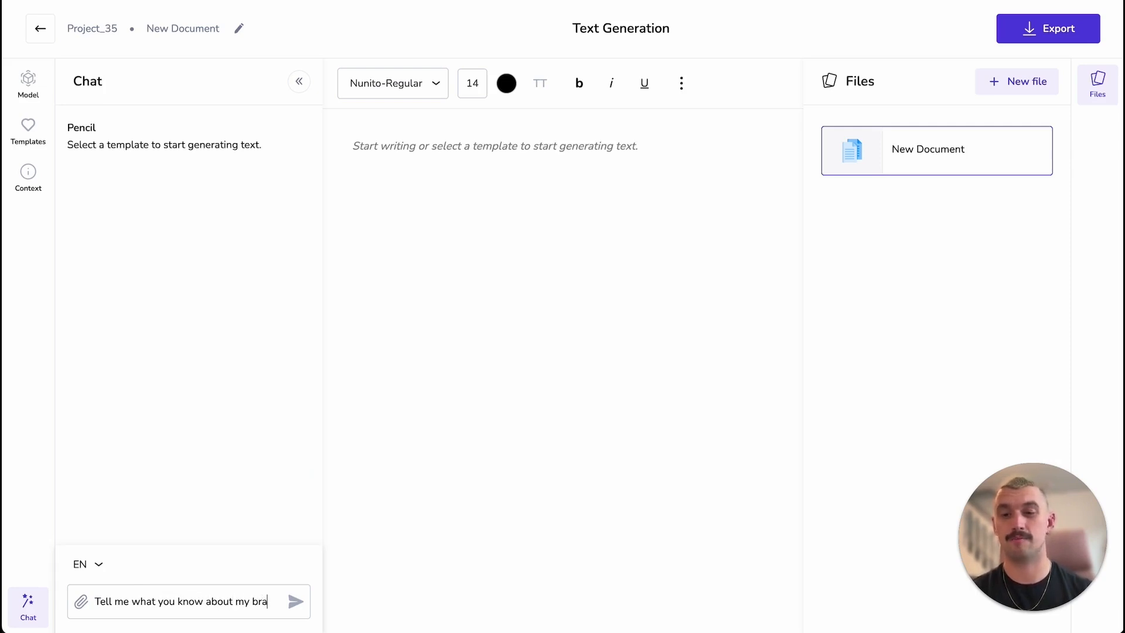
text(nd. Summ)
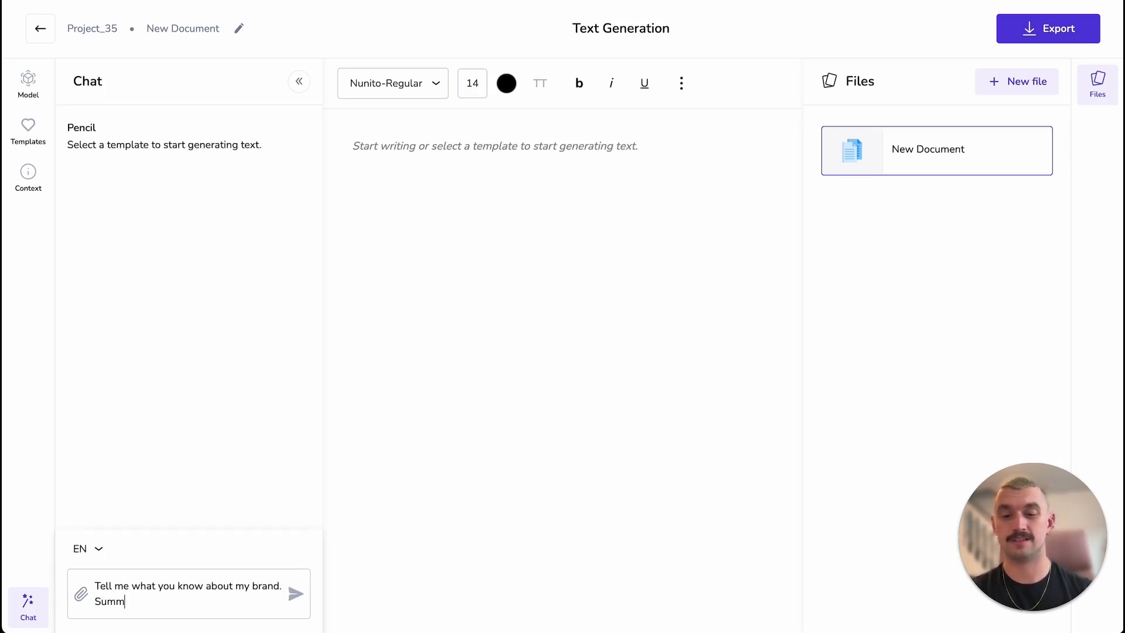
text(arise to )
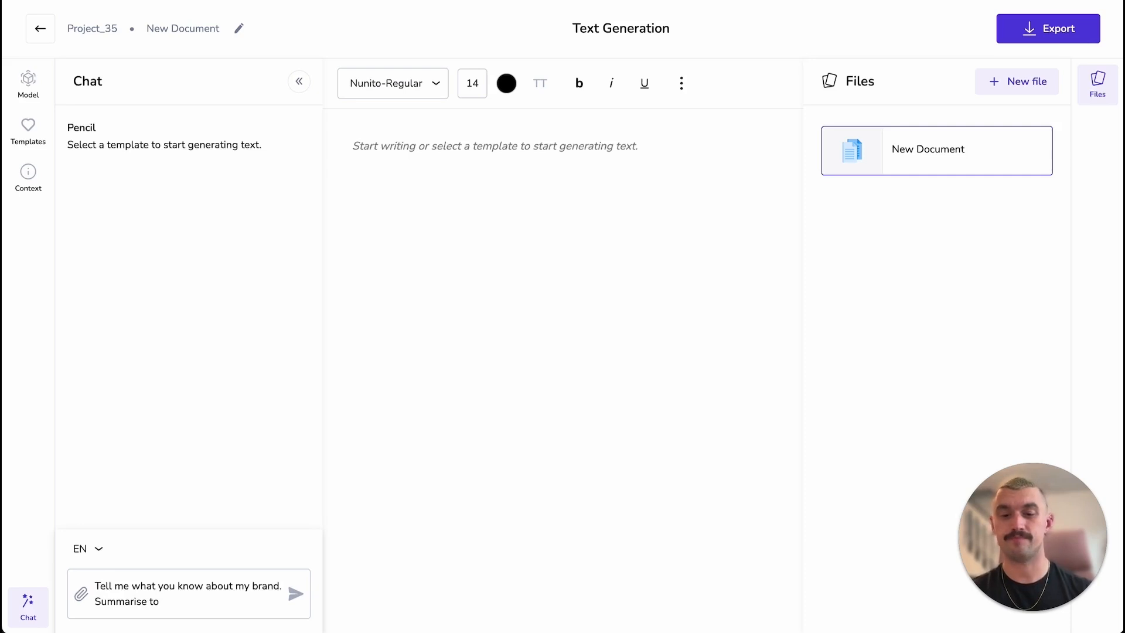
text(10 bu)
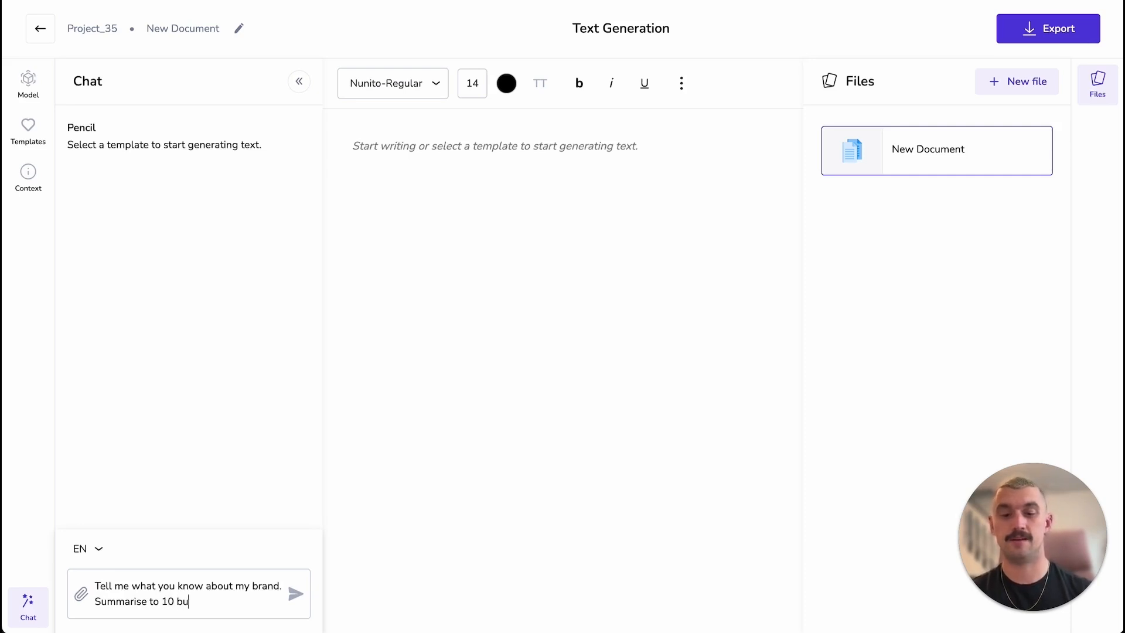
text(llet points.)
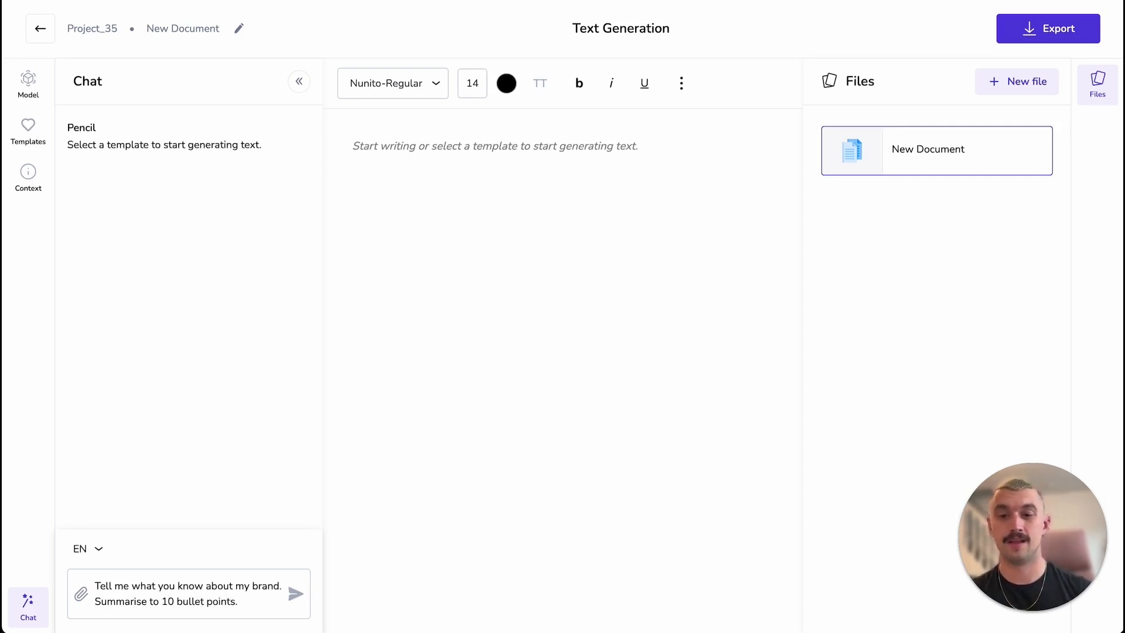
click(295, 596)
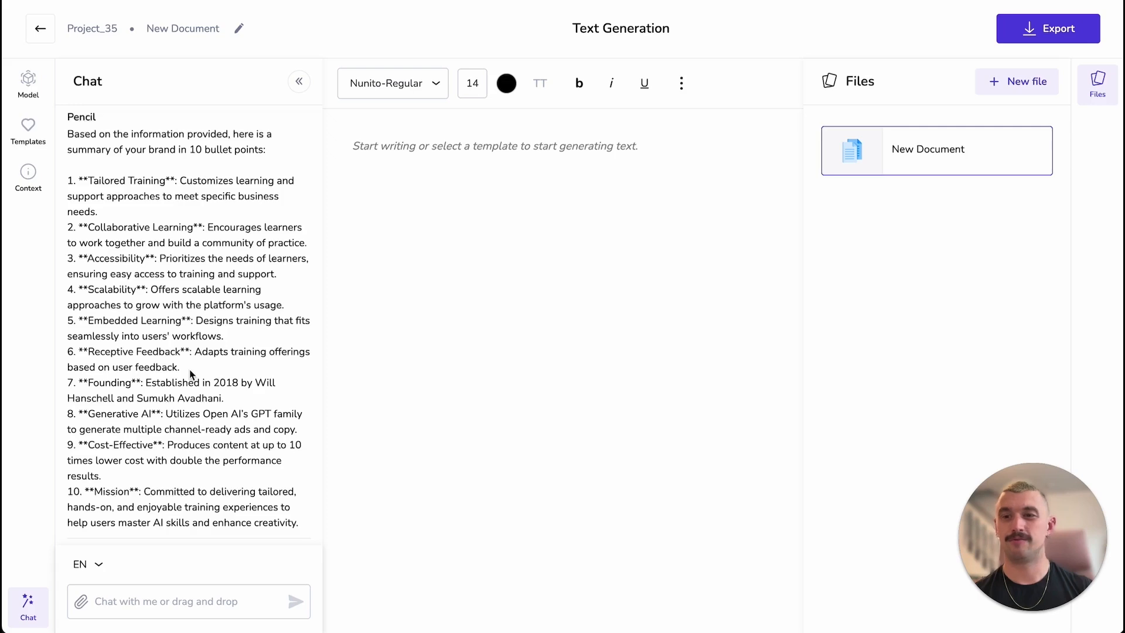
Step: Insert the generated brand summary from the chat into the document and leave the text generation project
scroll(190, 373, down, 1)
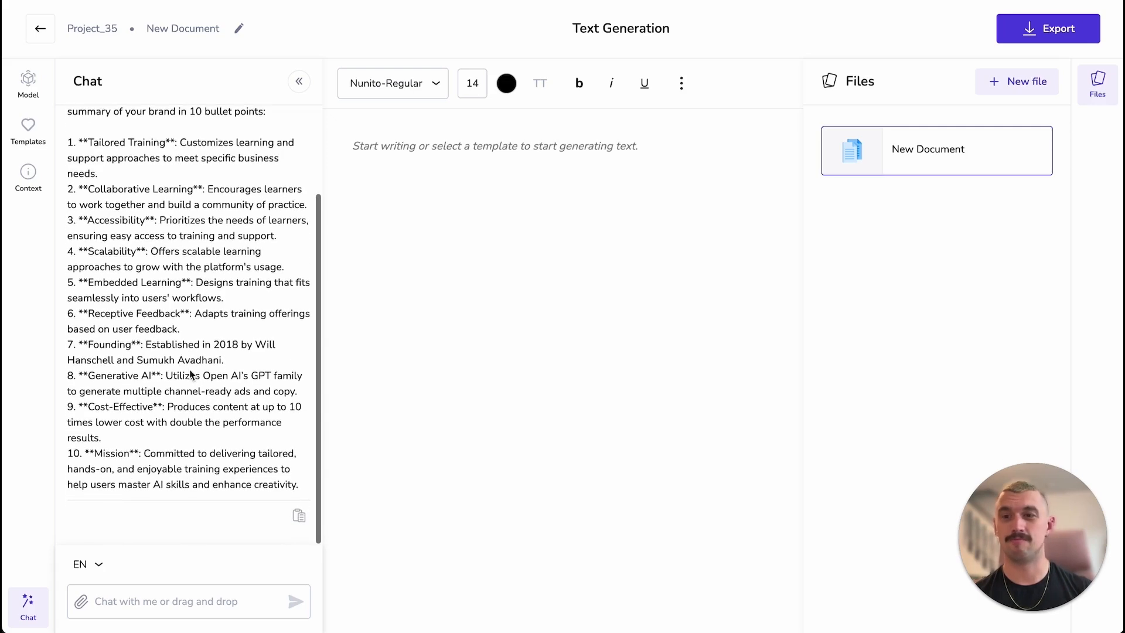
click(299, 515)
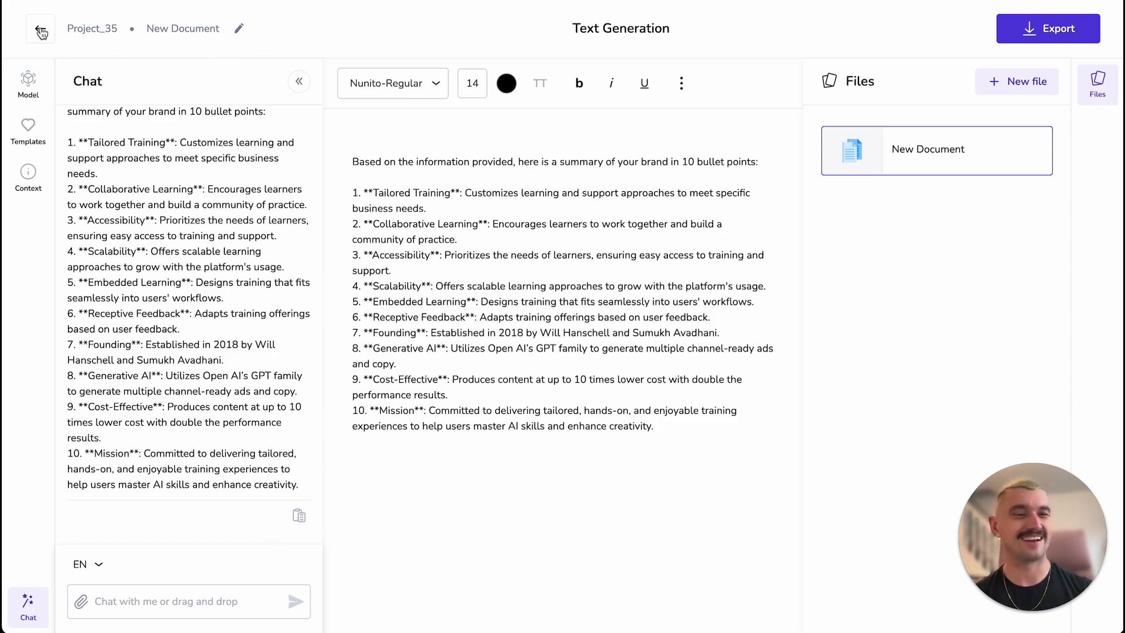
click(41, 33)
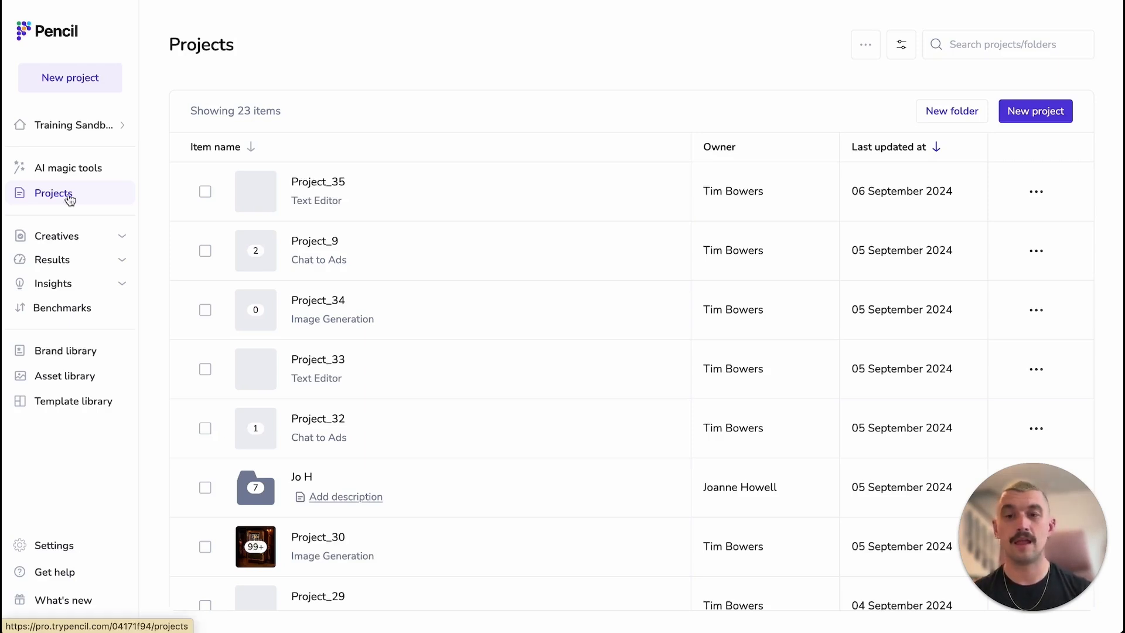
Step: Find and open Project_14 in the projects list and review its image generation models and prompt settings
scroll(409, 334, down, 5)
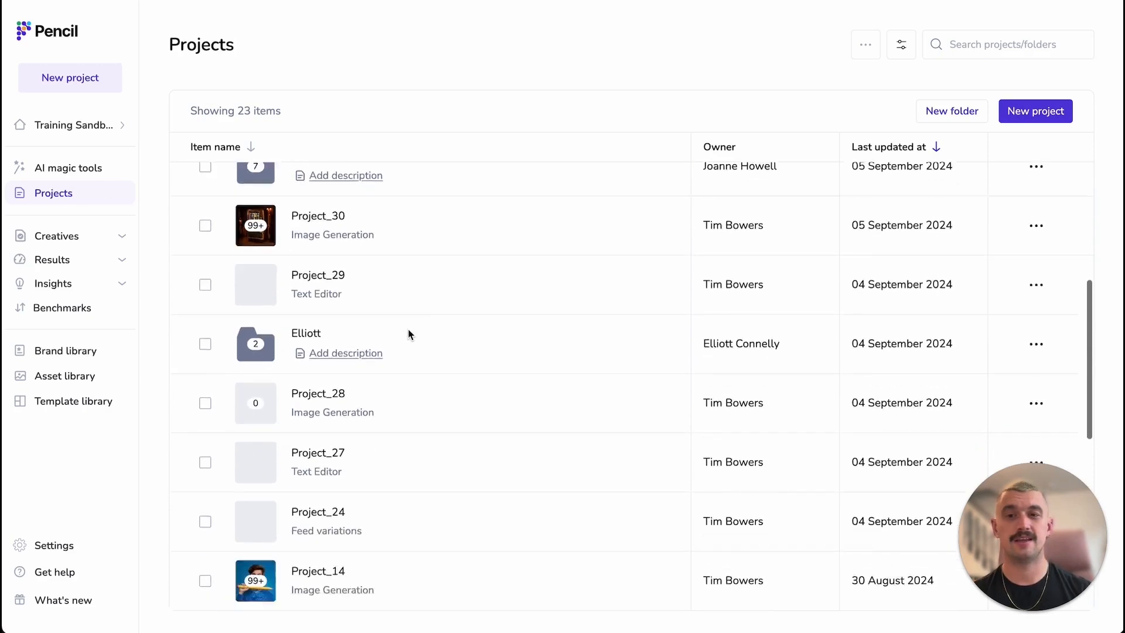
scroll(408, 334, down, 4)
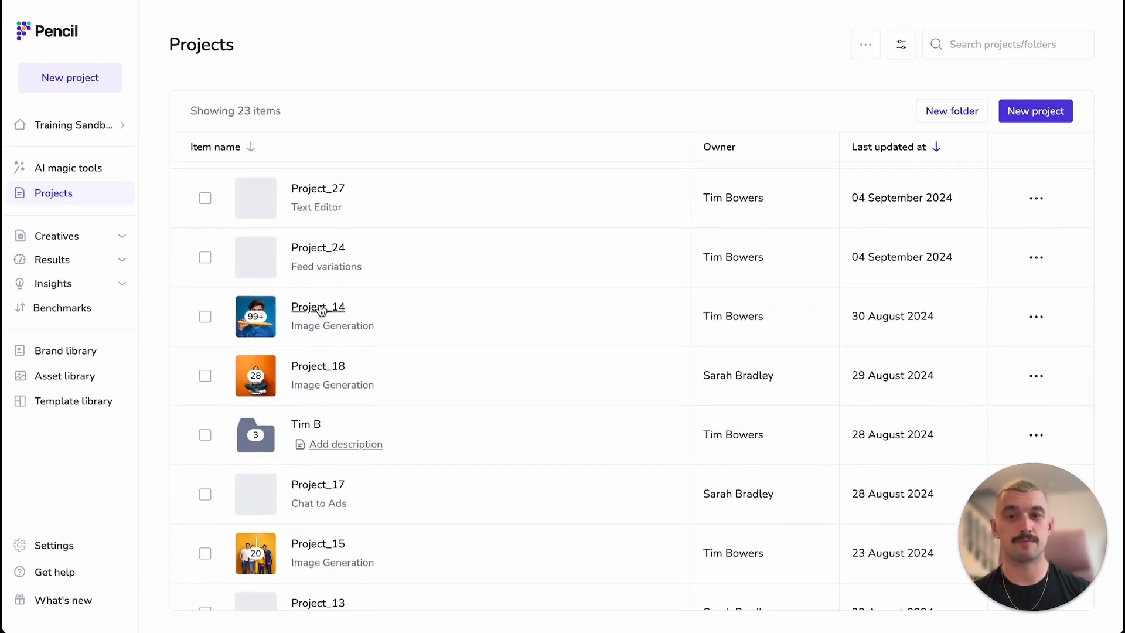
click(321, 311)
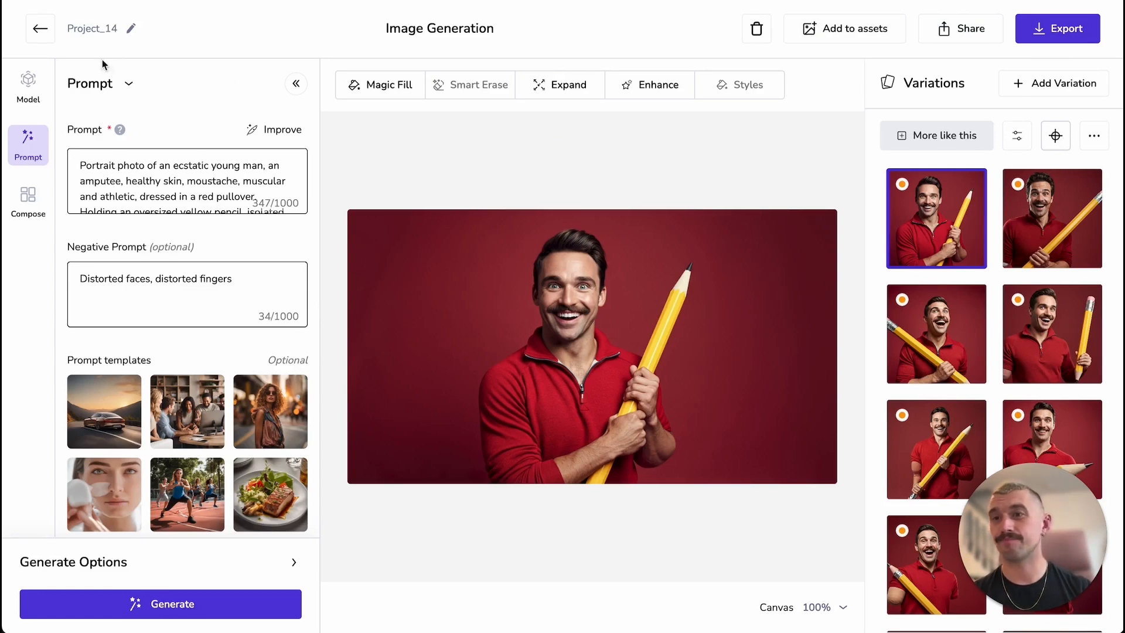
click(35, 85)
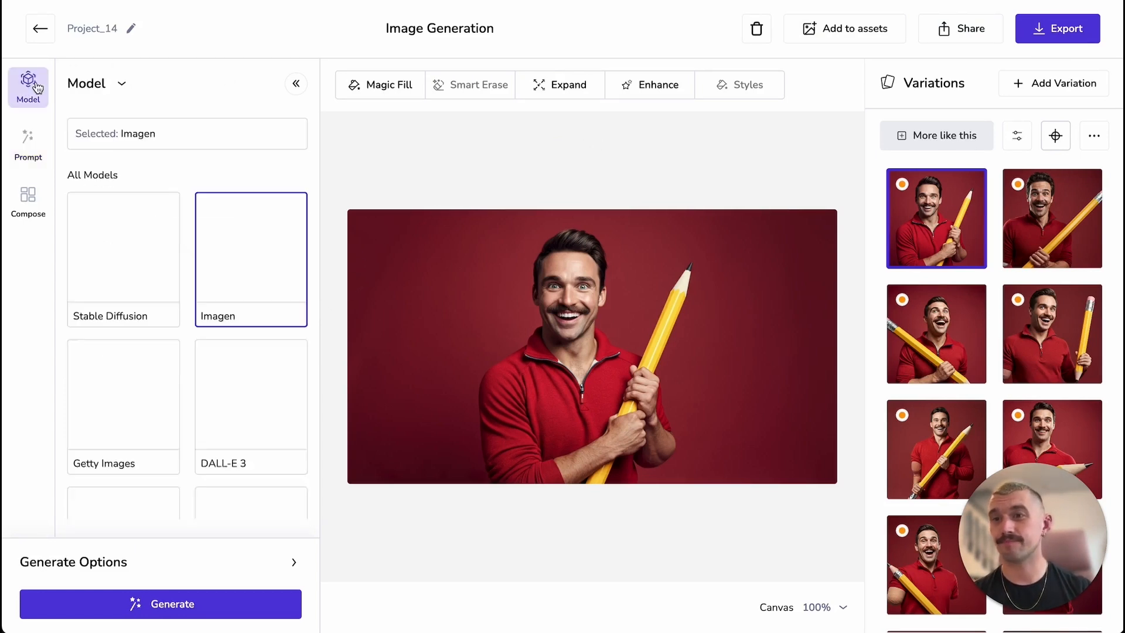
click(24, 151)
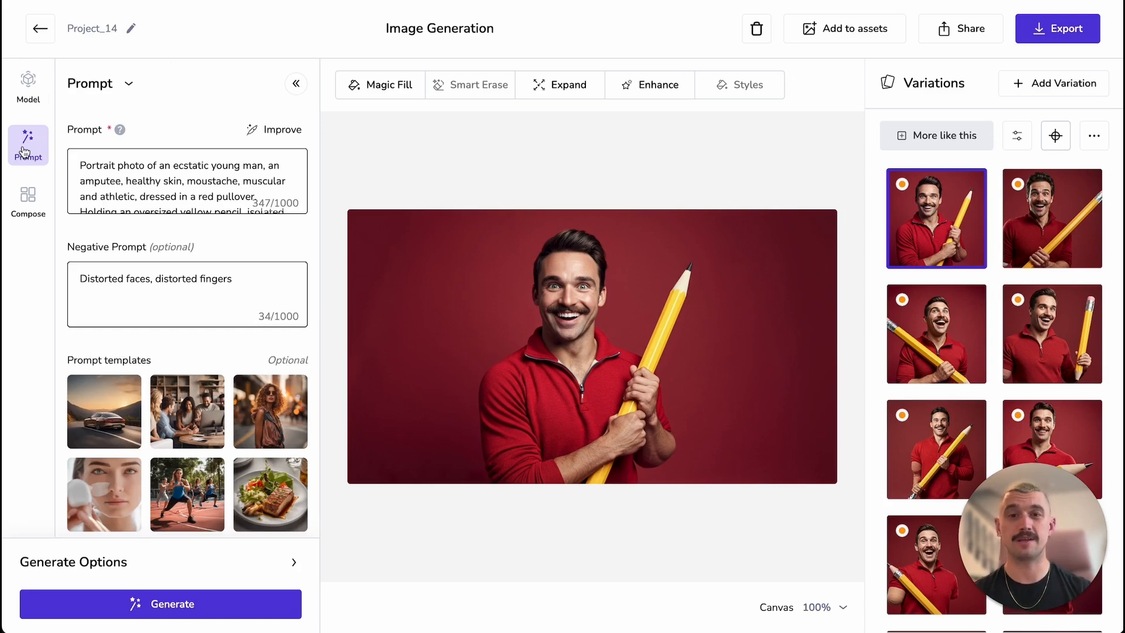
Step: Review the image composition settings and the product choices for saving the image to assets, without saving, and return to the projects list
click(27, 198)
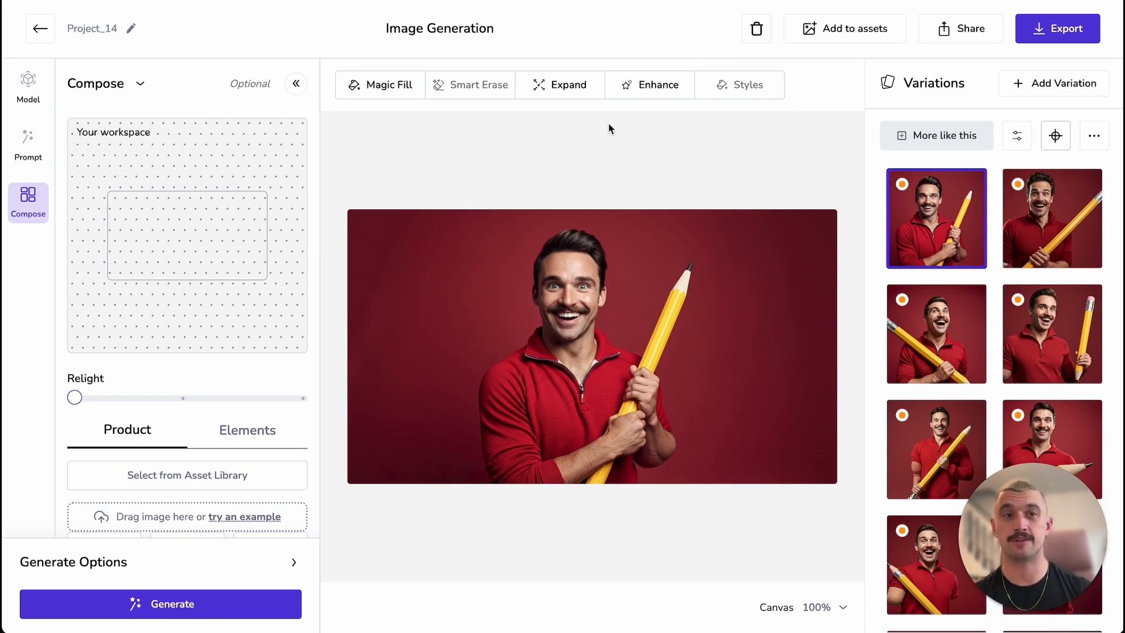
click(837, 32)
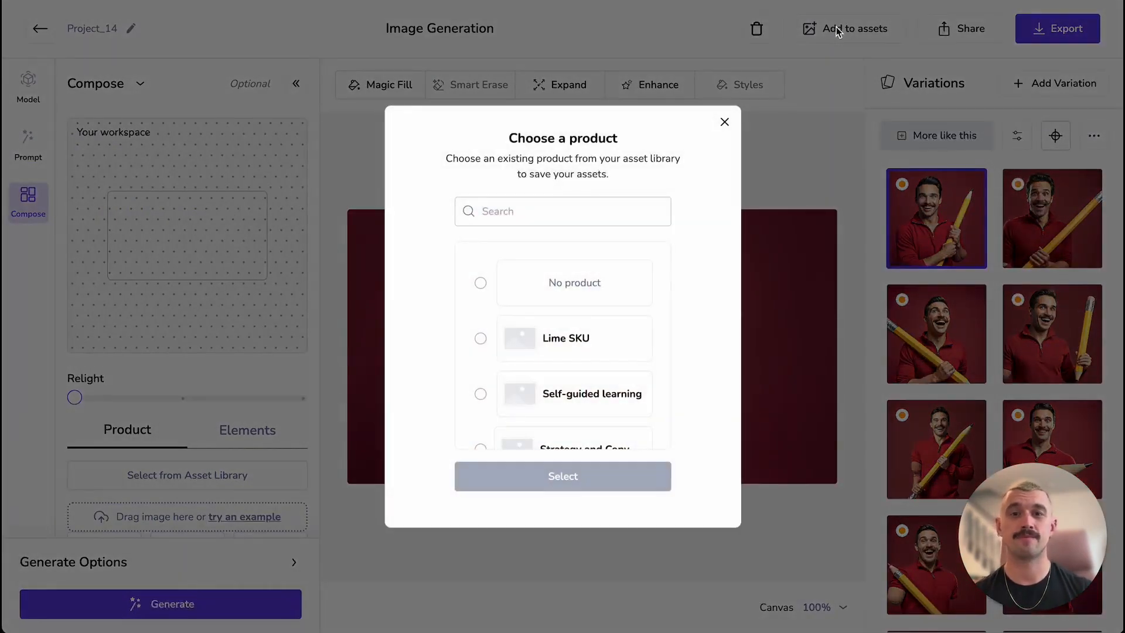
scroll(469, 288, down, 2)
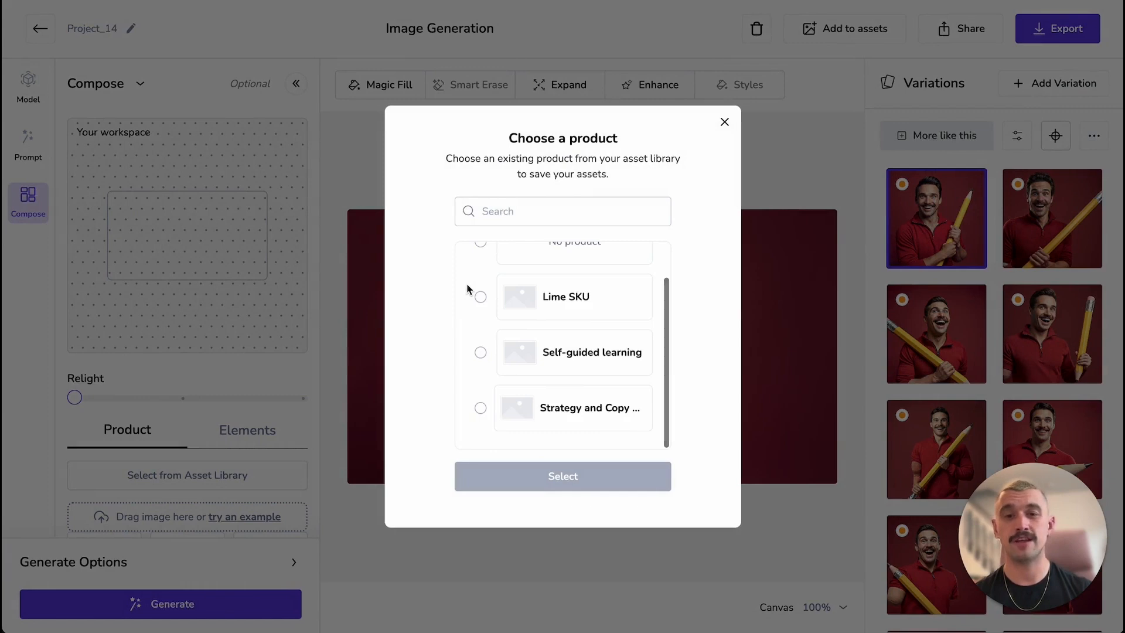
click(724, 123)
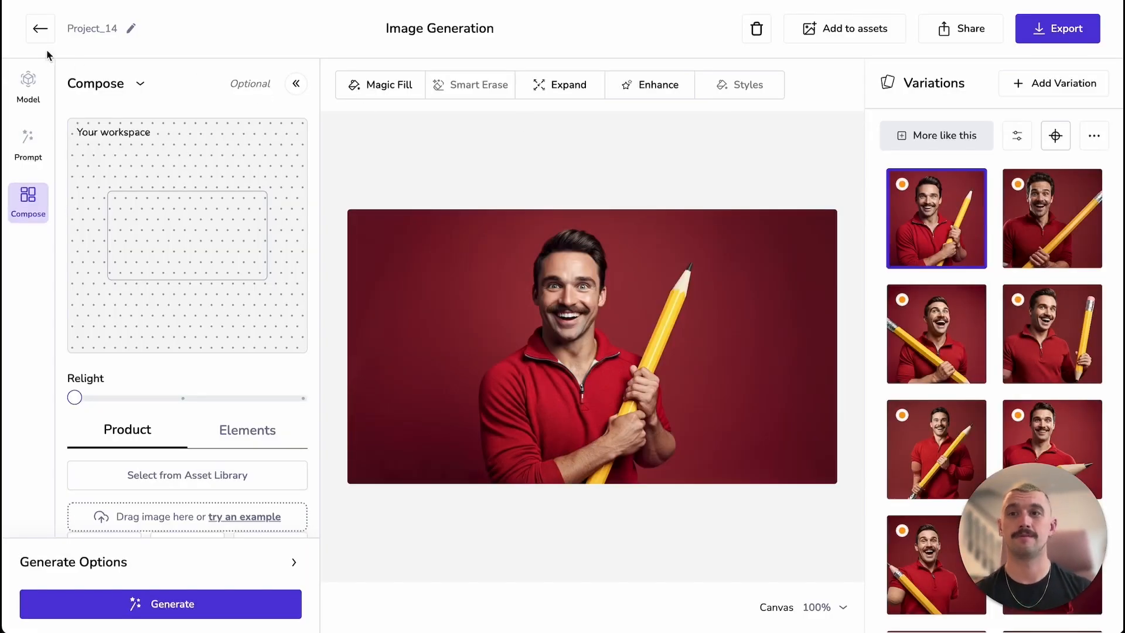
click(42, 34)
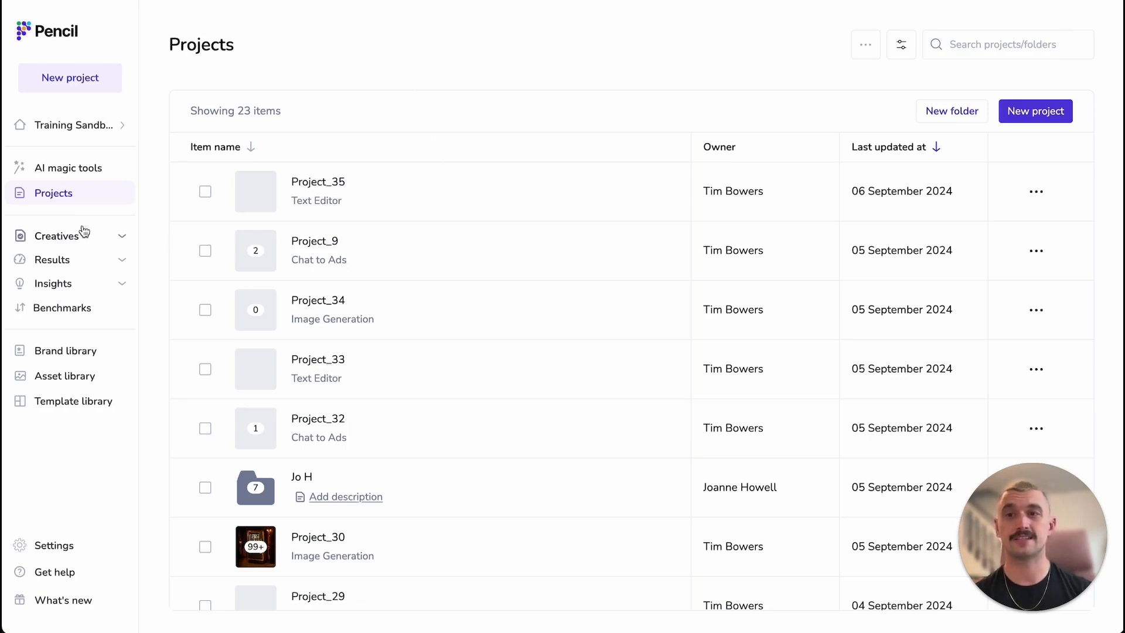
Step: Open the "Tap Into Creativity and Insight Effortlessly" creative from the workspace's creatives and view its formats and sibling creatives
click(63, 236)
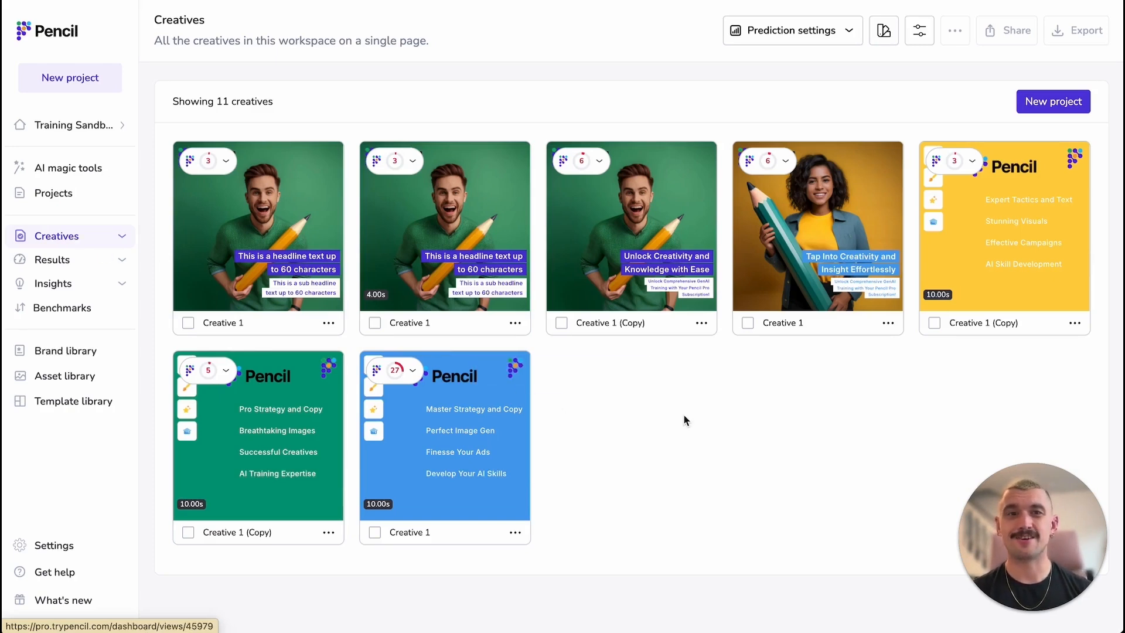
click(861, 170)
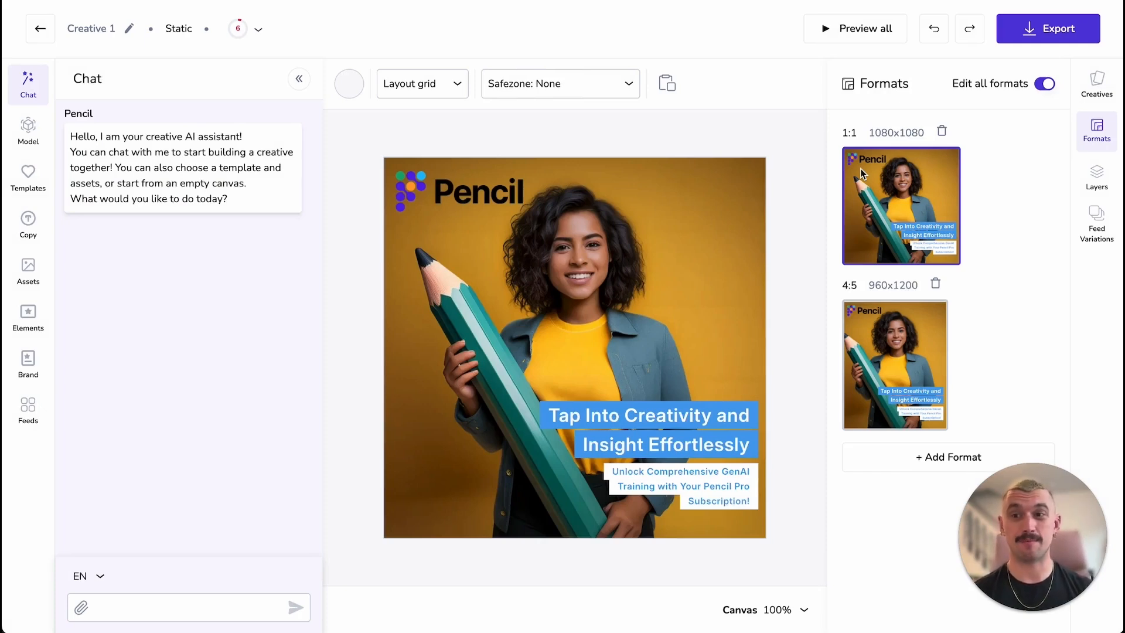
click(1099, 89)
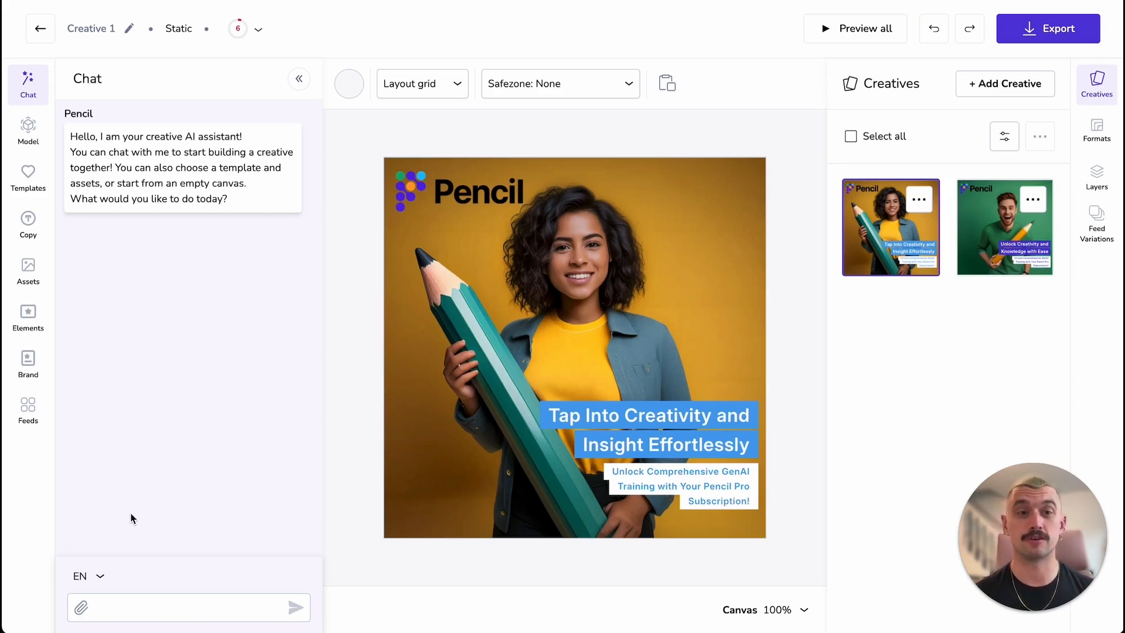
Step: Inspect the AI generation options for the creative's background image and headline without generating anything, and return to the creatives overview
click(606, 304)
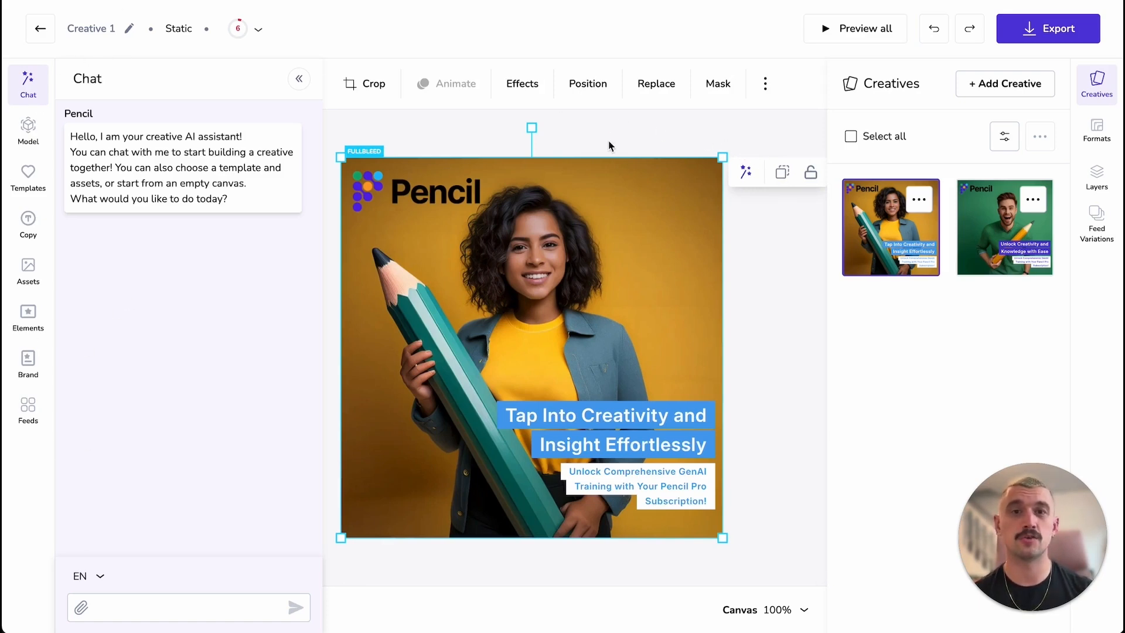
click(748, 176)
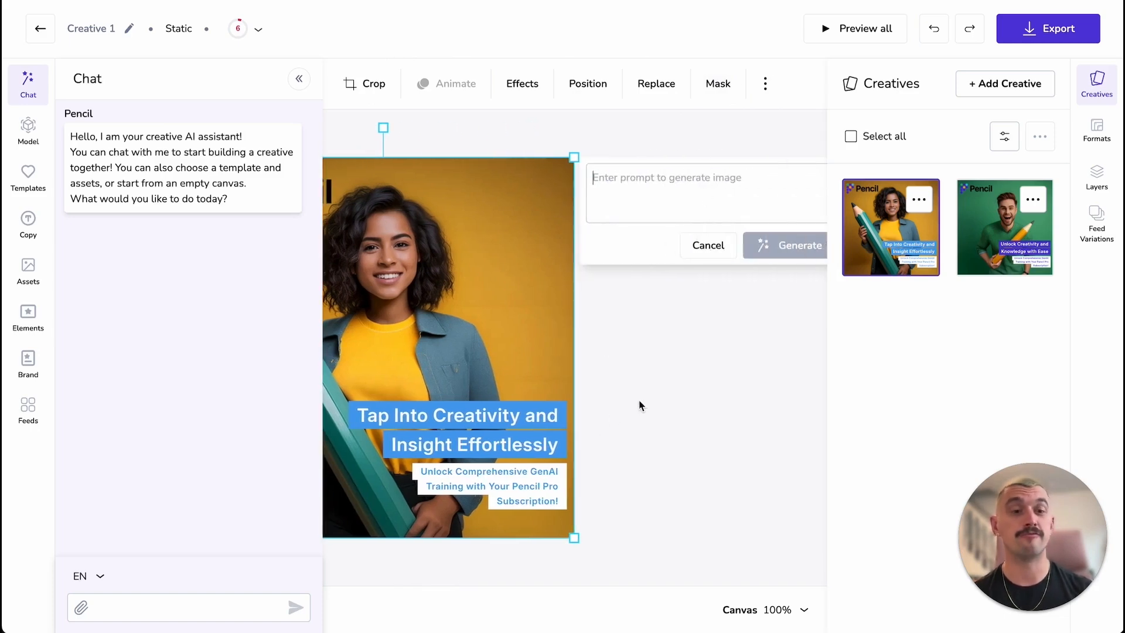
click(459, 410)
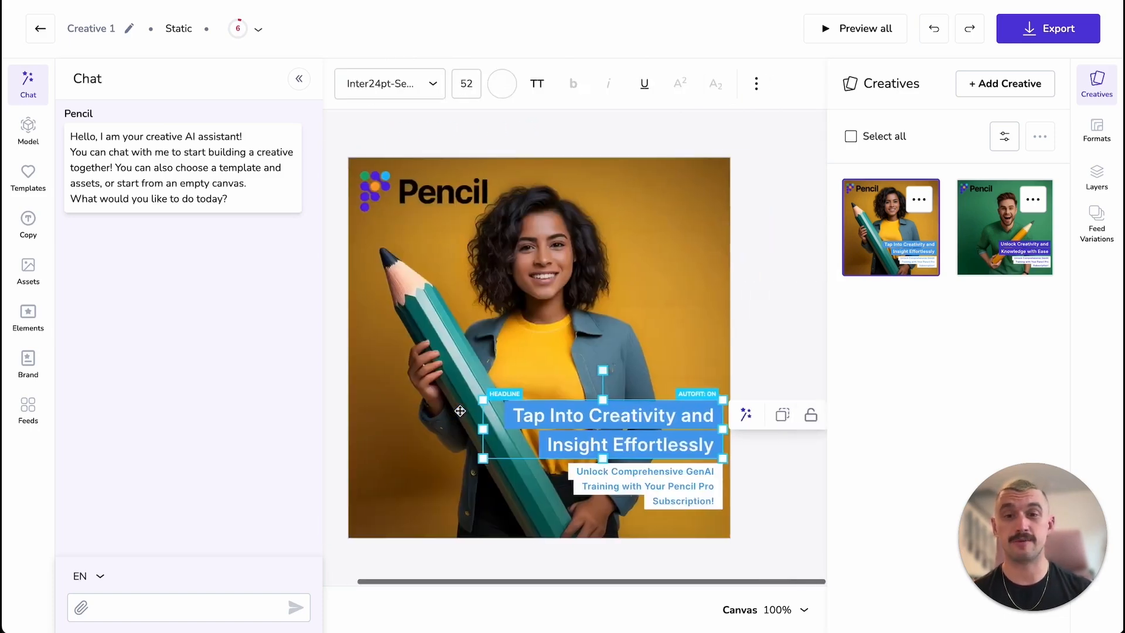
click(745, 412)
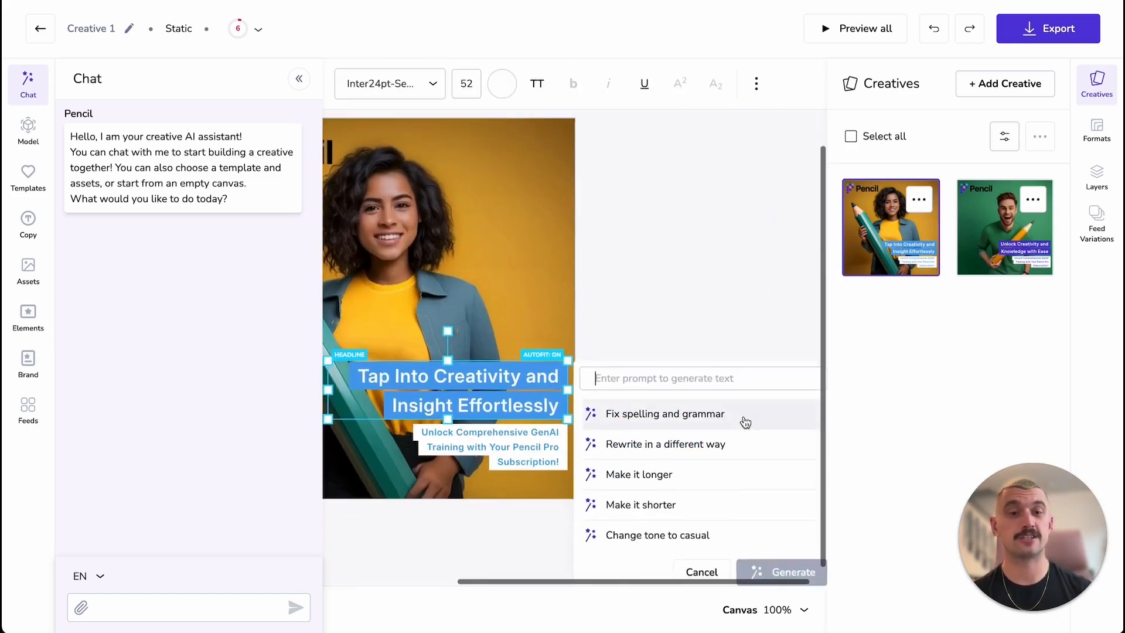
click(737, 253)
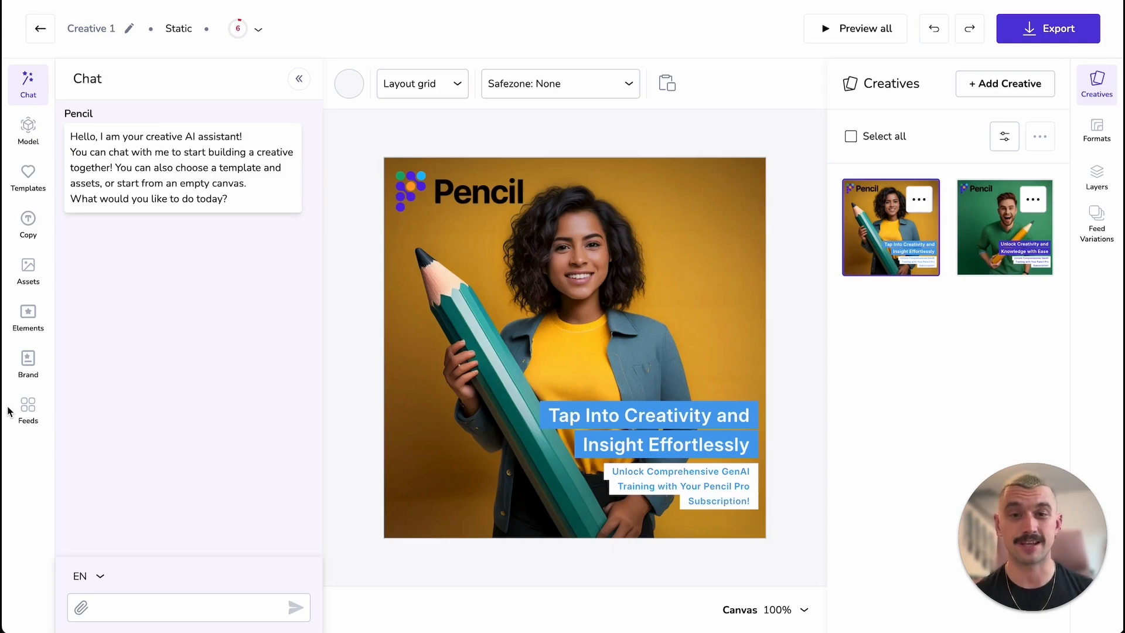
click(40, 30)
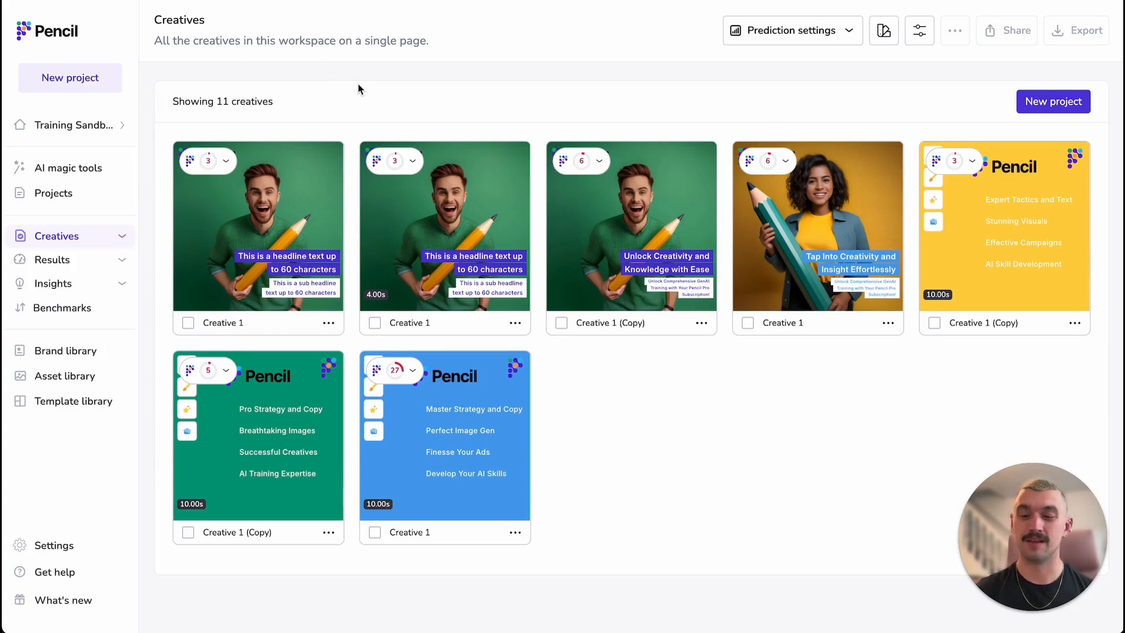
key(super+Tab)
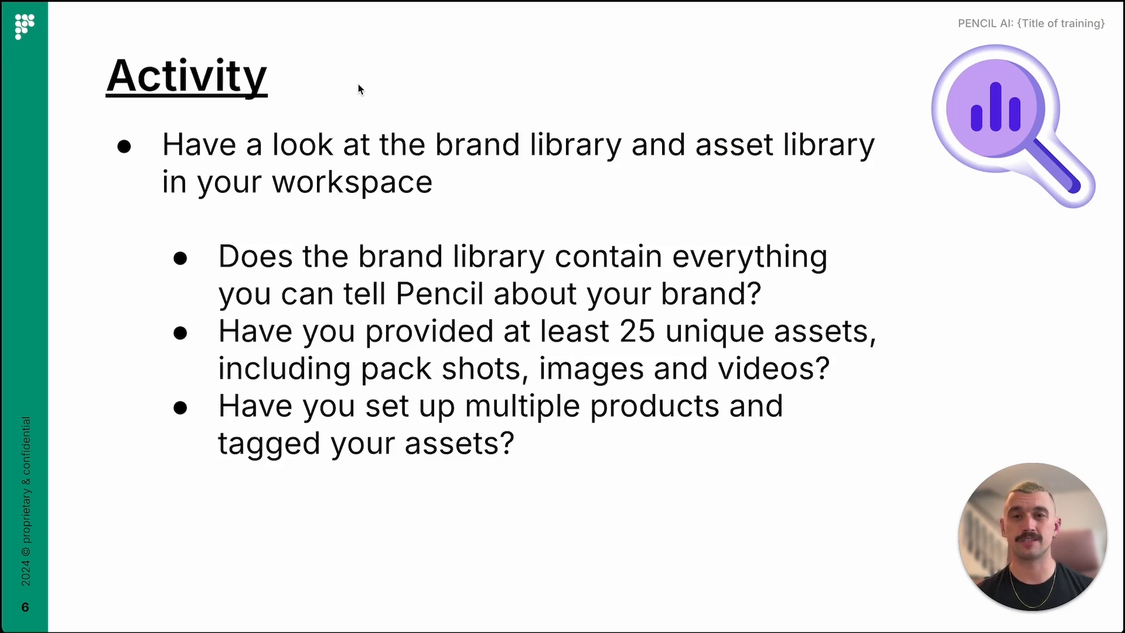
key(Right)
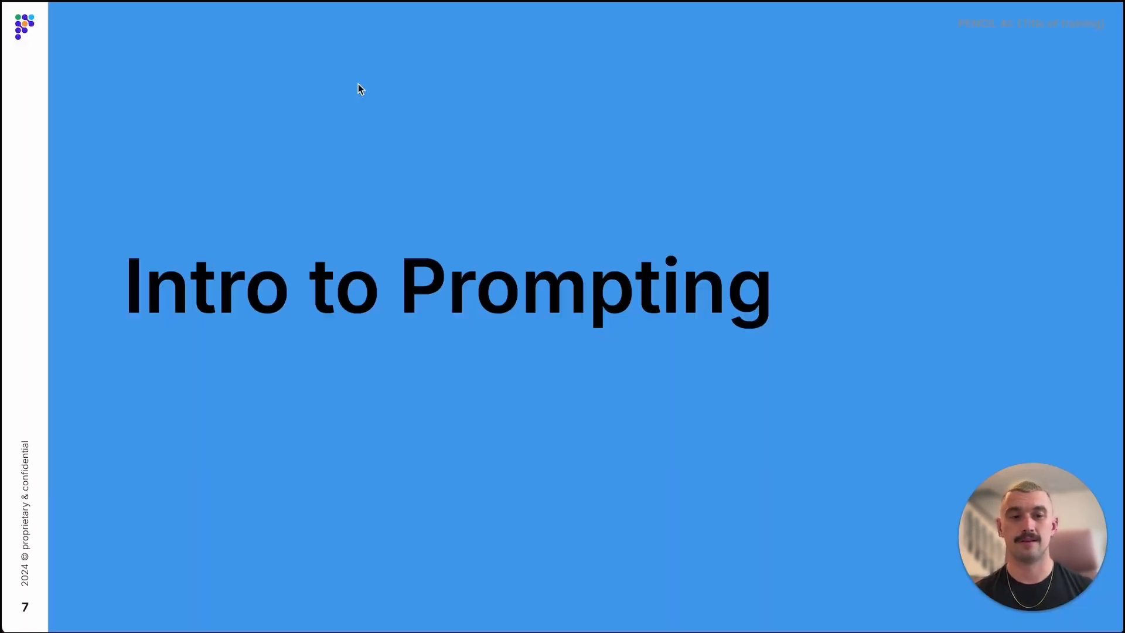